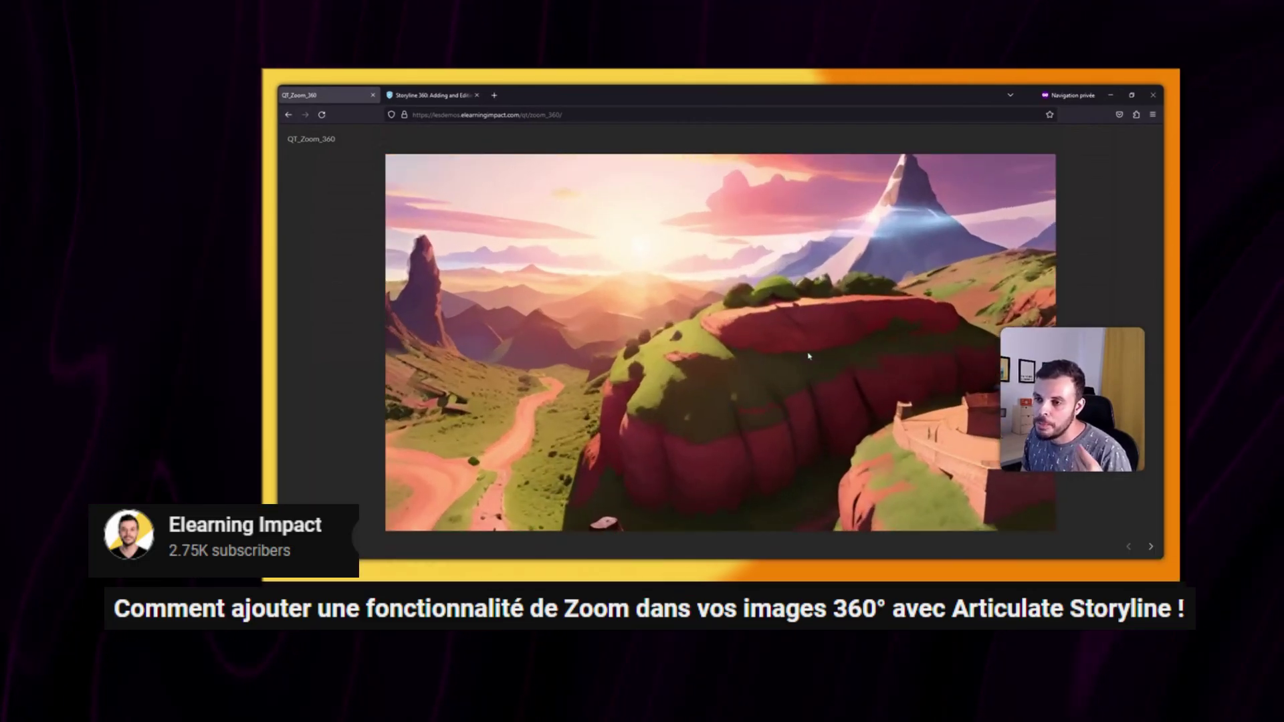
# Rotate the 360° panorama up toward the hilltop fortress, then pan back right toward the sunrise.
pyautogui.moveTo(867, 425); pyautogui.dragTo(762, 357)
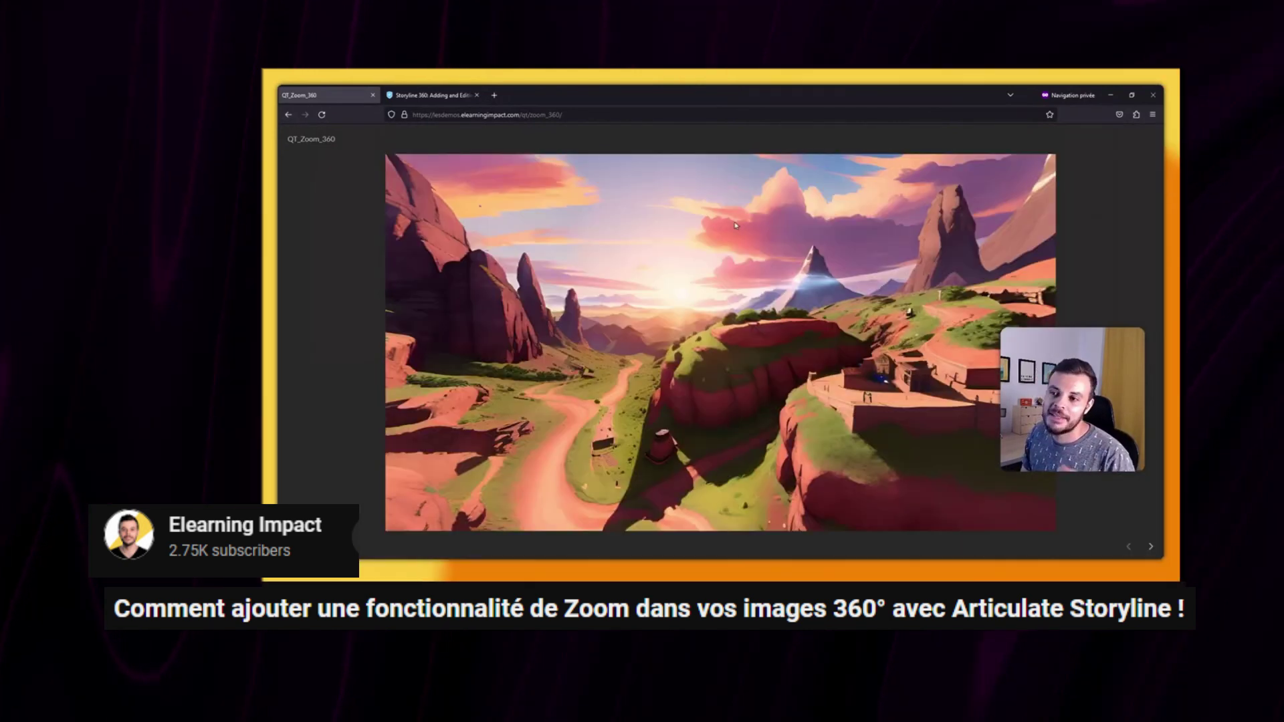
pyautogui.moveTo(761, 359); pyautogui.dragTo(821, 395)
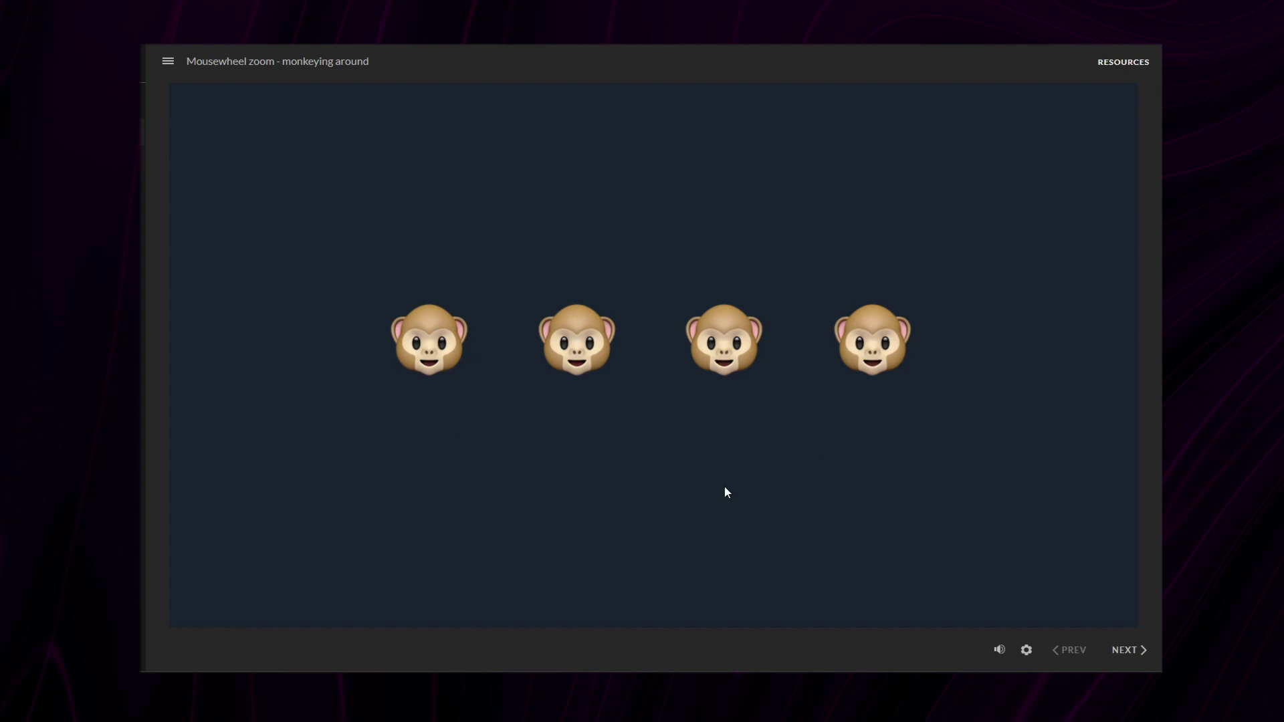
pyautogui.scroll(3, 579, 456)
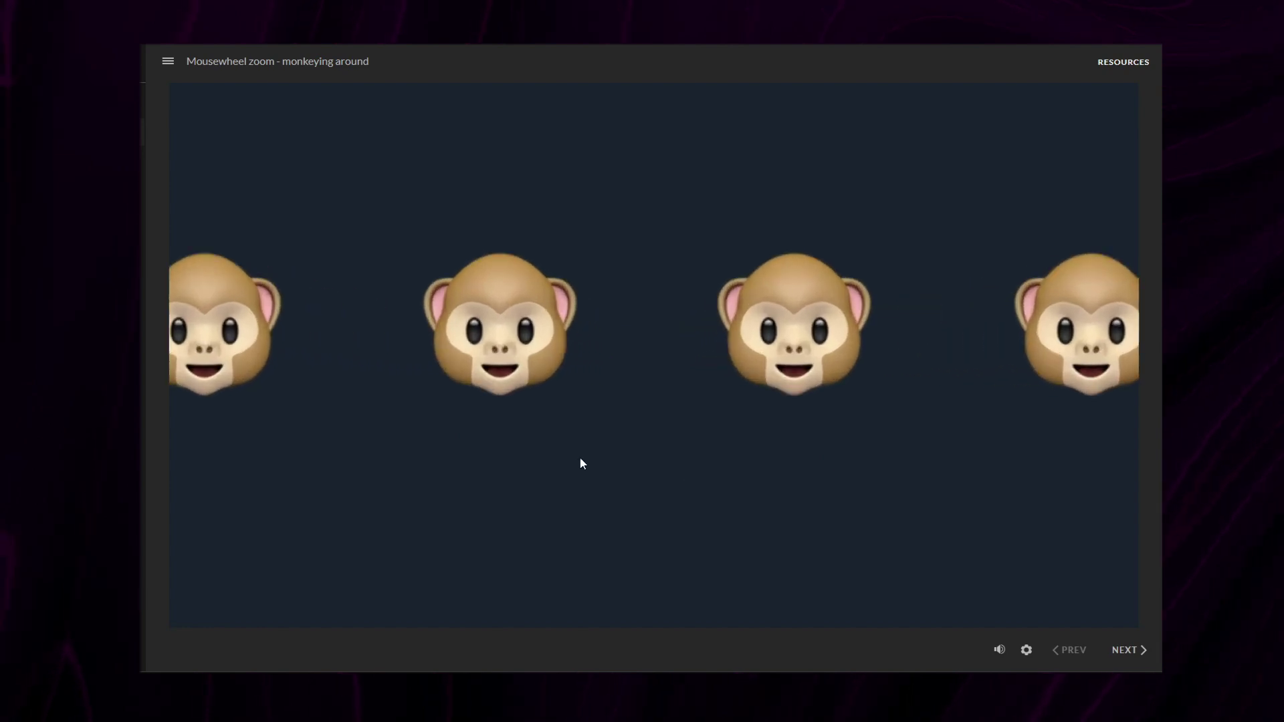
pyautogui.scroll(-1, 581, 462)
pyautogui.scroll(-1, 580, 459)
pyautogui.scroll(3, 622, 474)
pyautogui.scroll(-3, 617, 466)
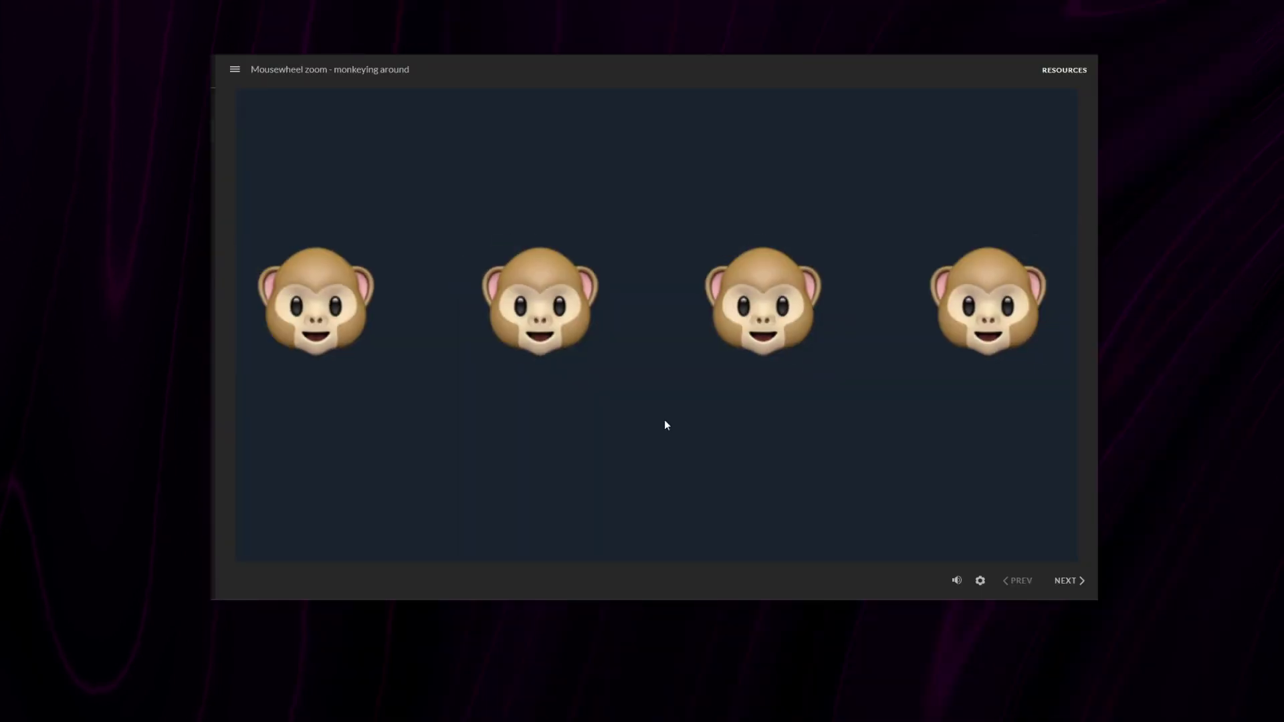
# Scroll the wheel back and forth over the preview until the four monkeys form a small diamond at the right.
pyautogui.scroll(-5, 665, 424)
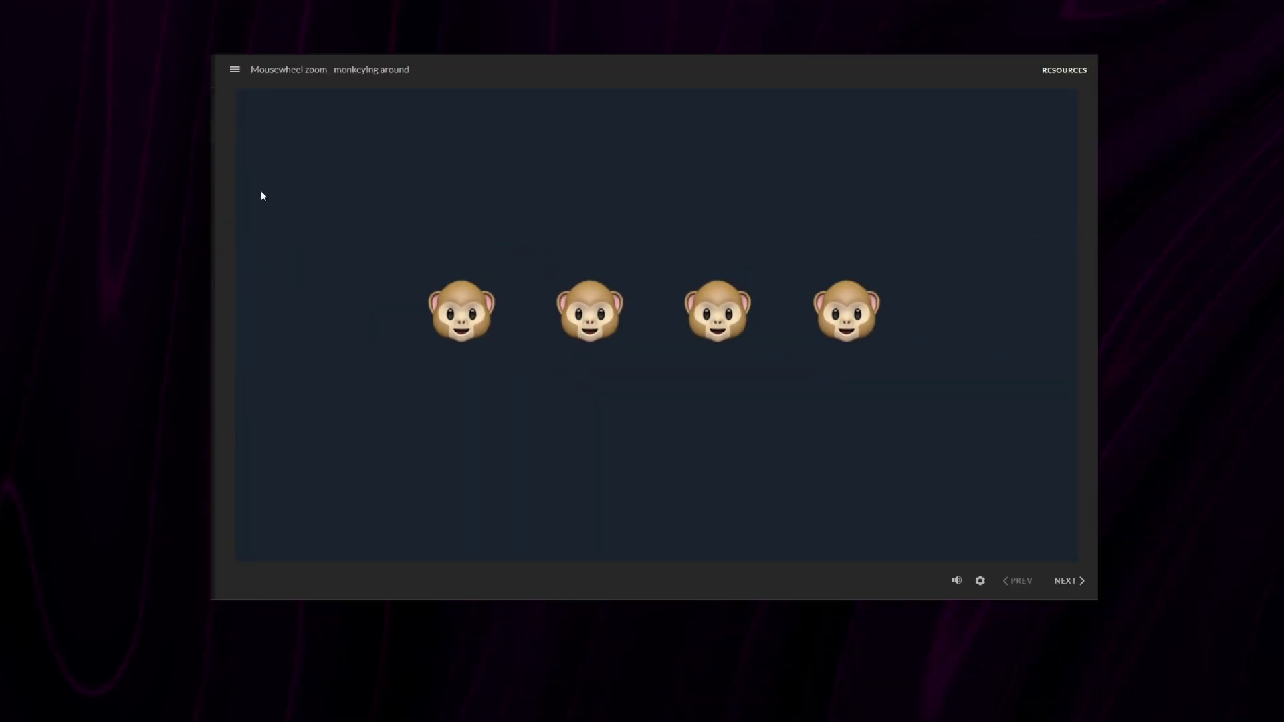
pyautogui.scroll(5, 712, 448)
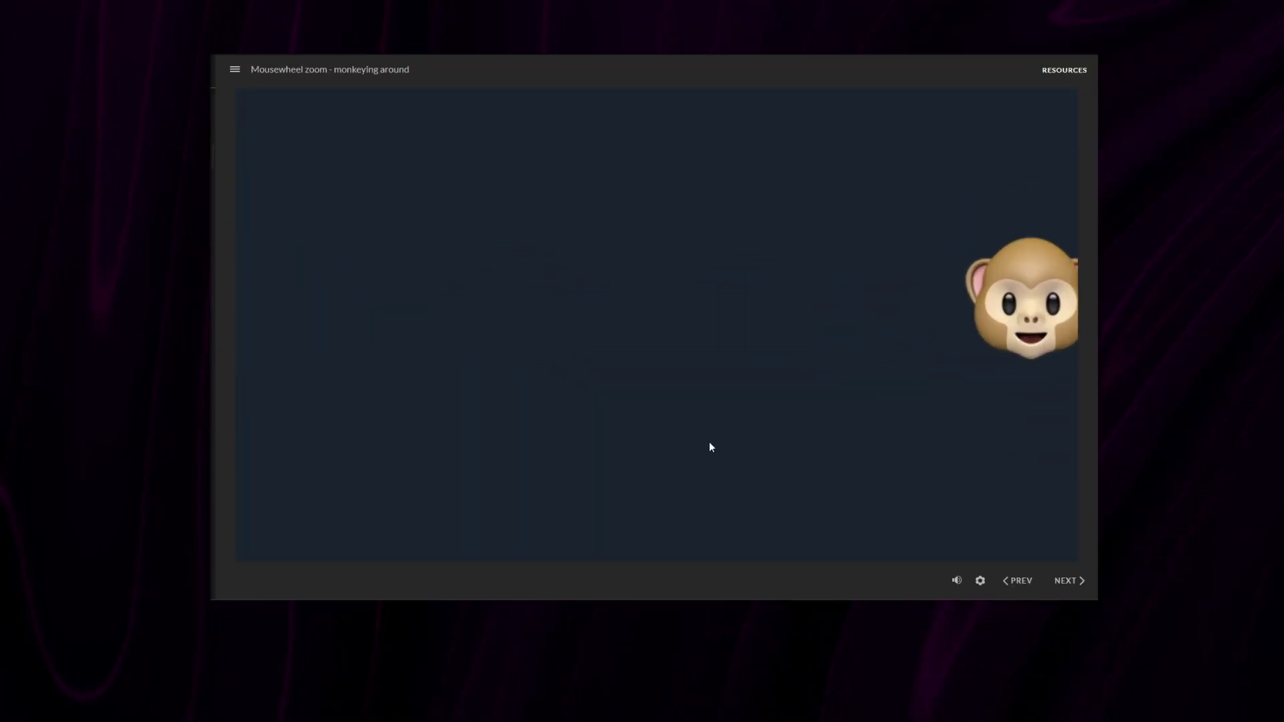
pyautogui.scroll(-5, 711, 447)
pyautogui.scroll(5, 711, 446)
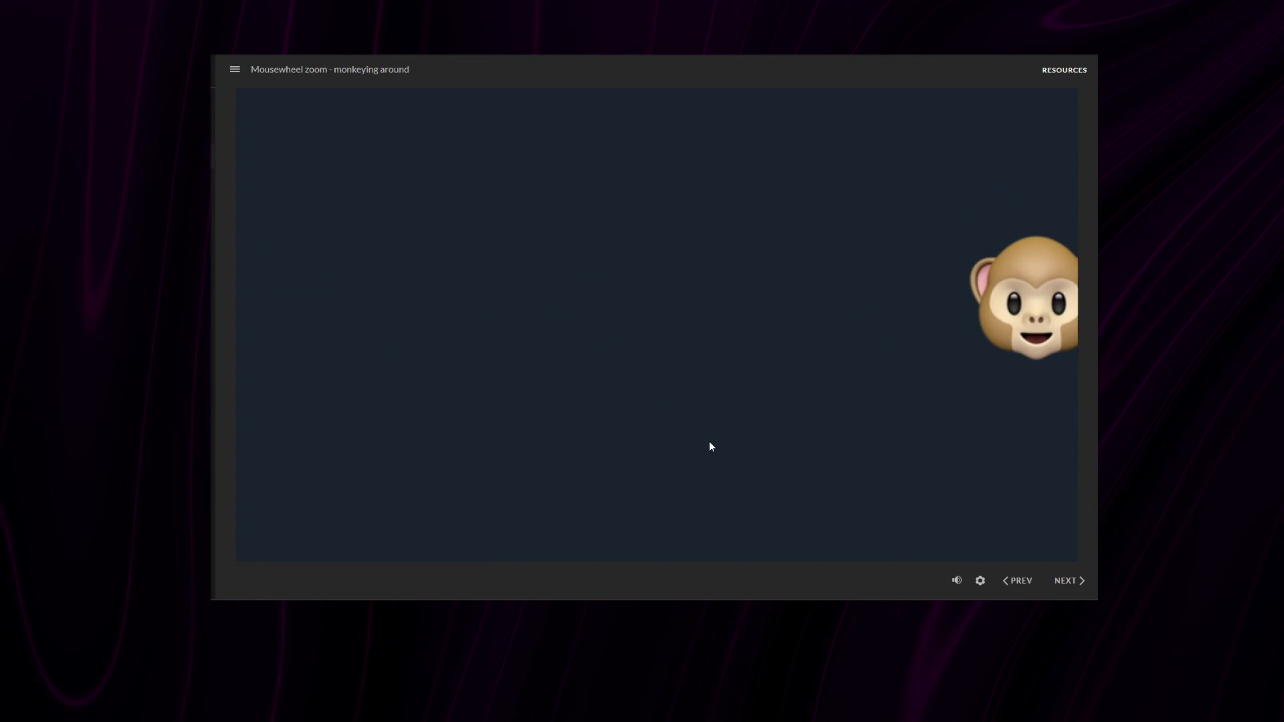
pyautogui.scroll(-5, 710, 447)
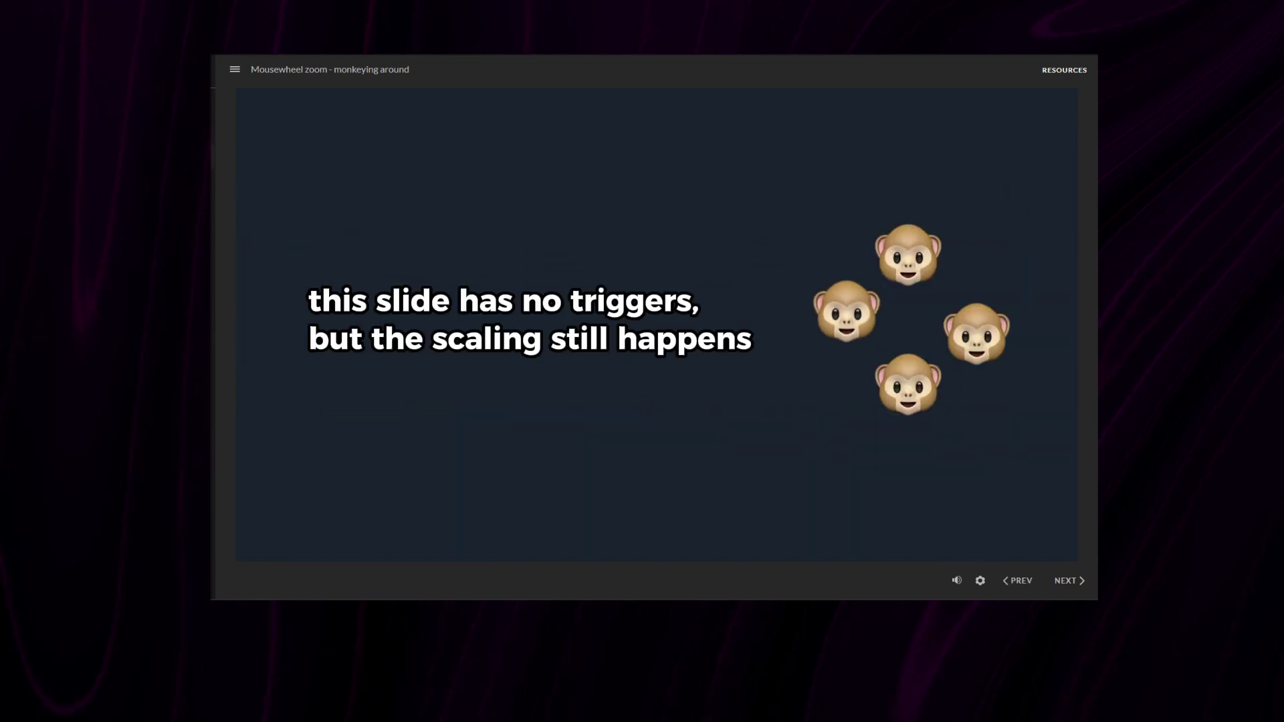
pyautogui.scroll(5, 710, 446)
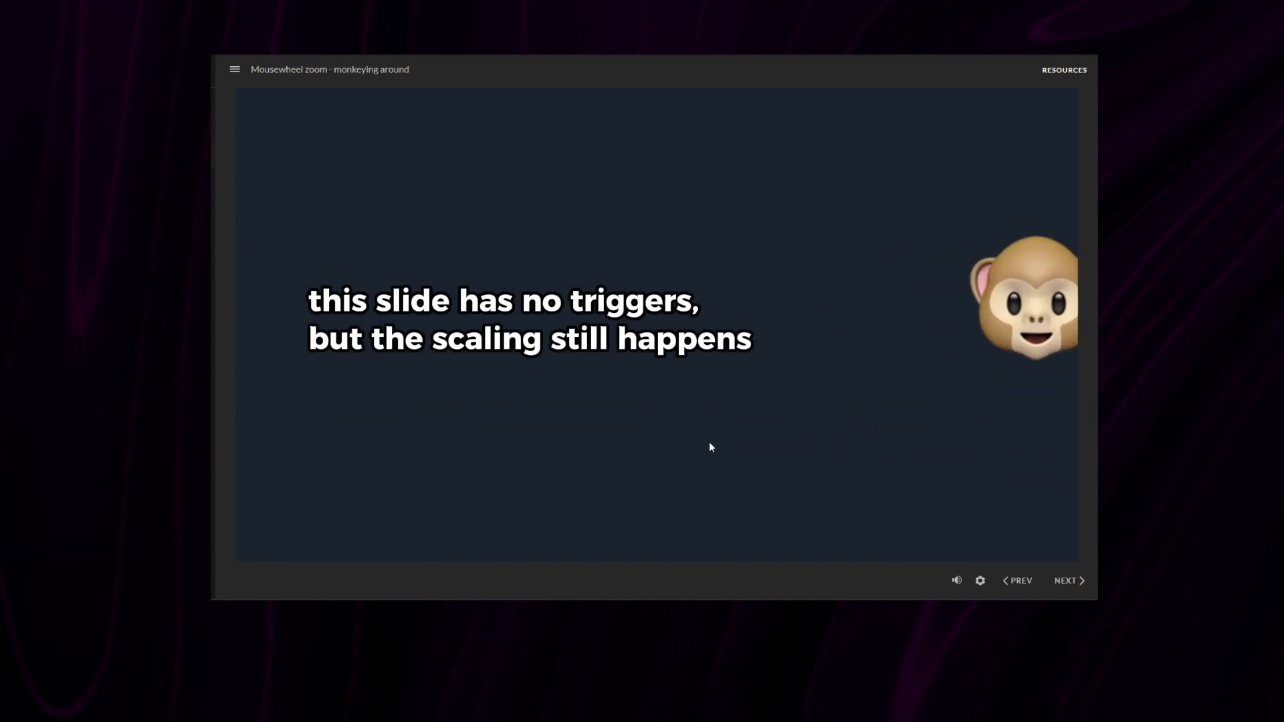
pyautogui.scroll(-5, 710, 446)
pyautogui.scroll(5, 710, 446)
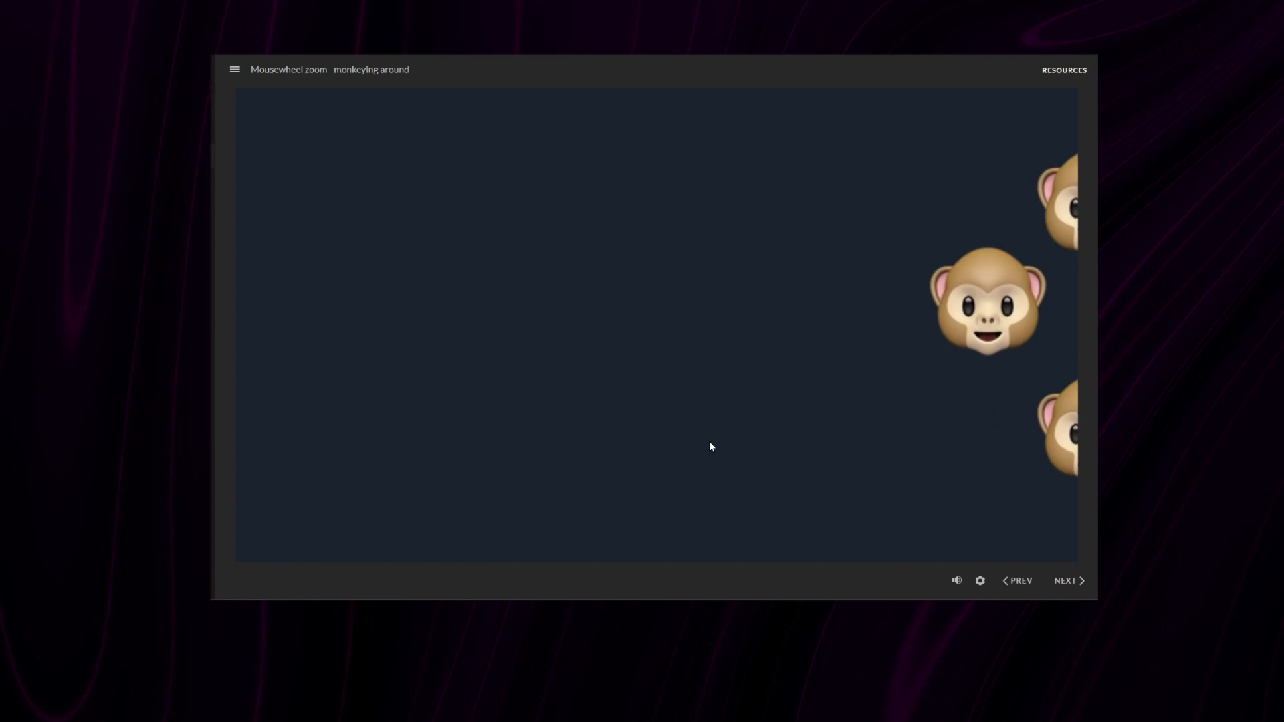
pyautogui.scroll(-3, 710, 447)
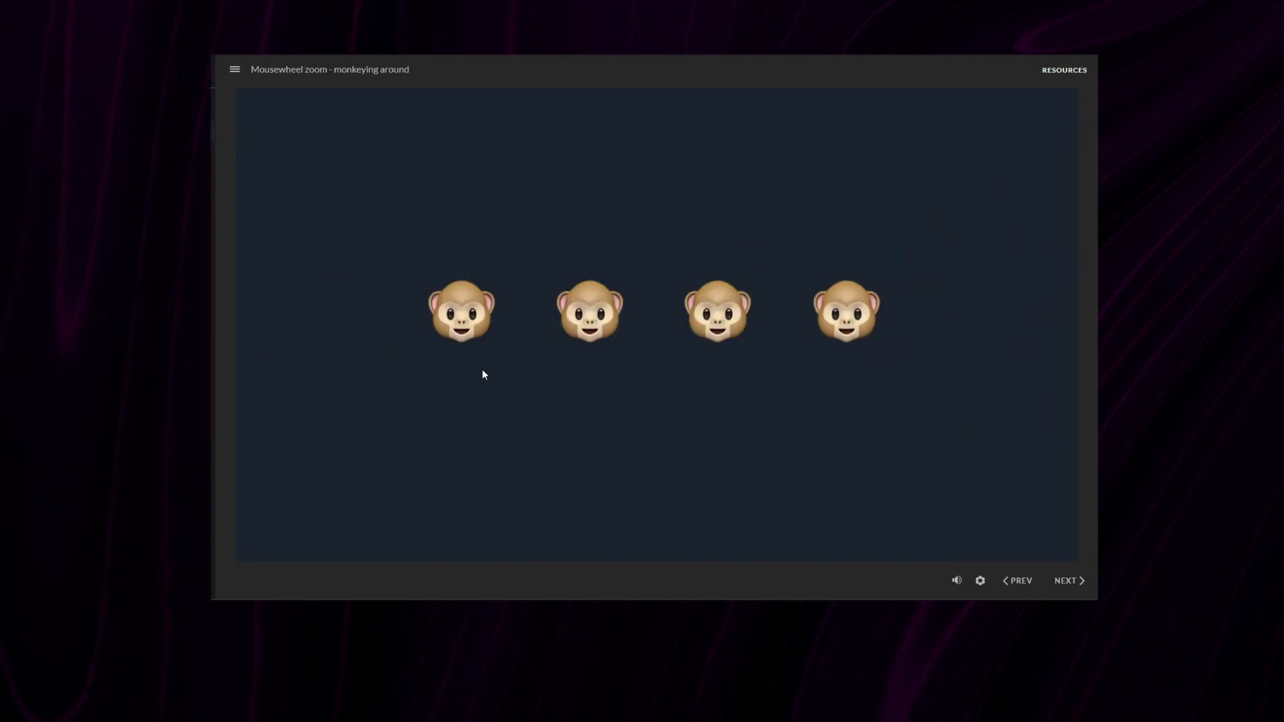
pyautogui.scroll(3, 577, 401)
pyautogui.scroll(-3, 576, 401)
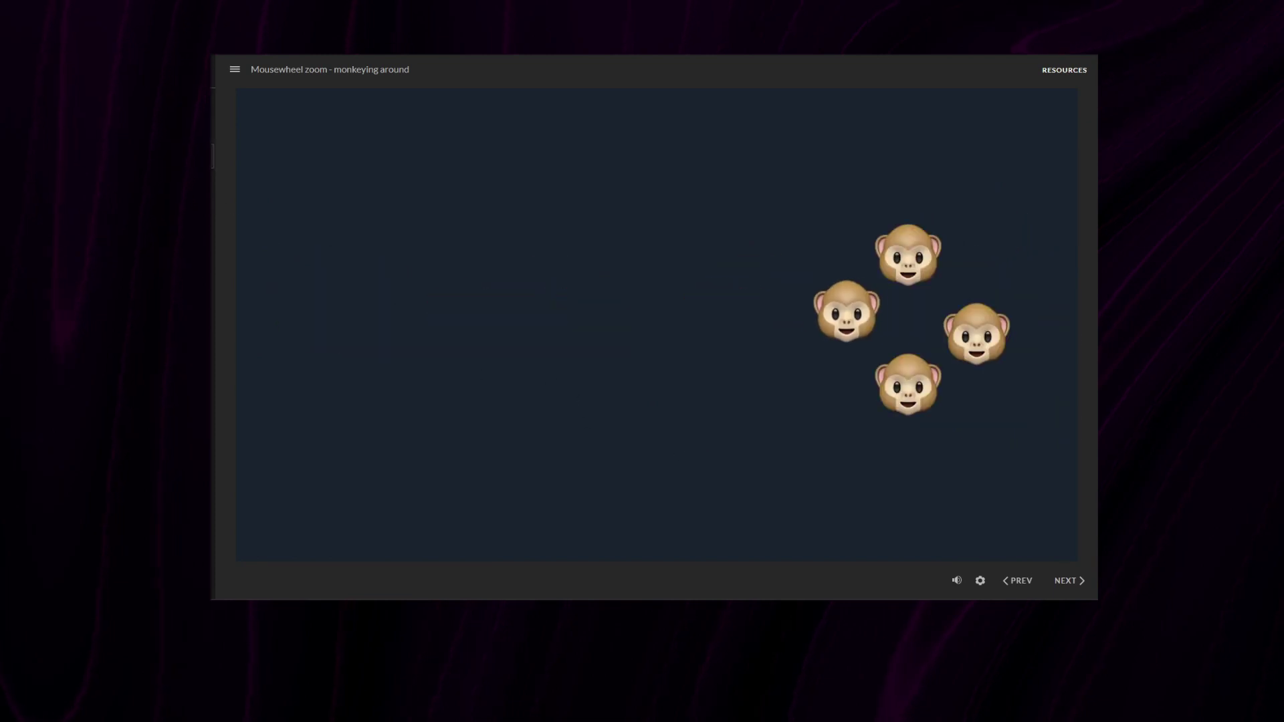
pyautogui.scroll(3, 607, 417)
pyautogui.scroll(-3, 605, 416)
pyautogui.scroll(3, 710, 446)
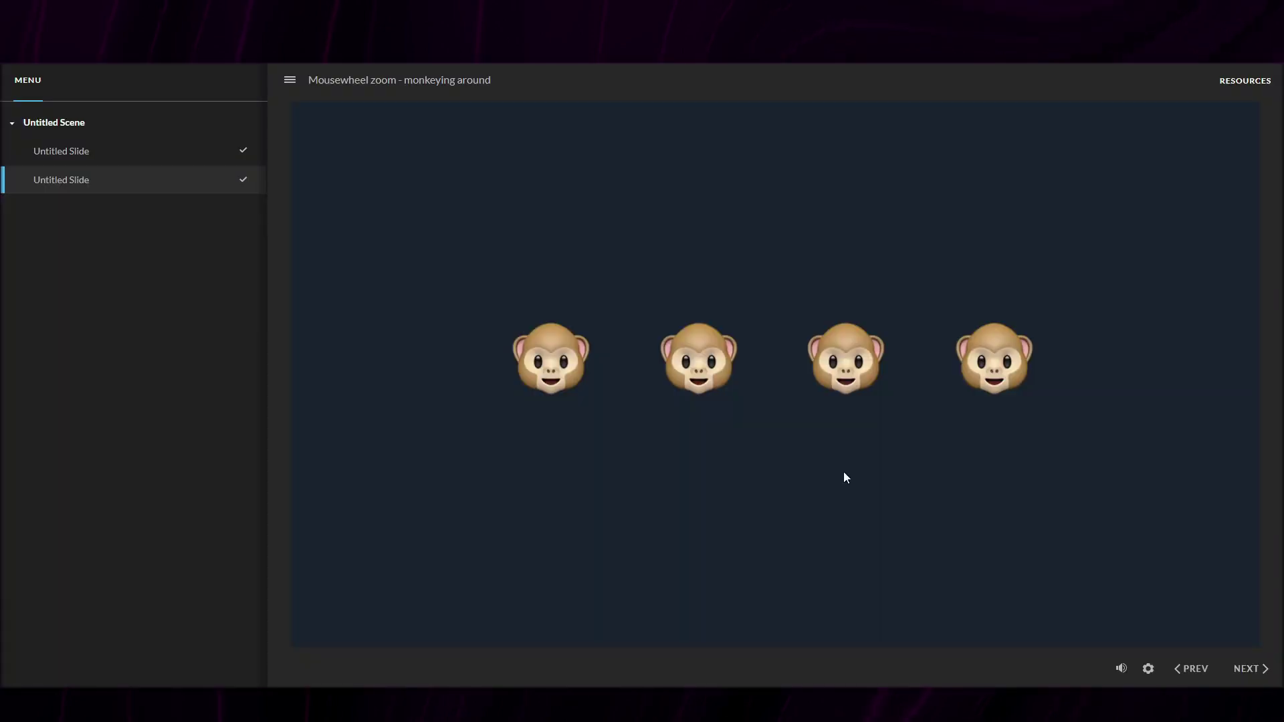
# Scroll up and down over the first monkey, finishing with downward scrolls to zoom it out.
pyautogui.scroll(5, 548, 364)
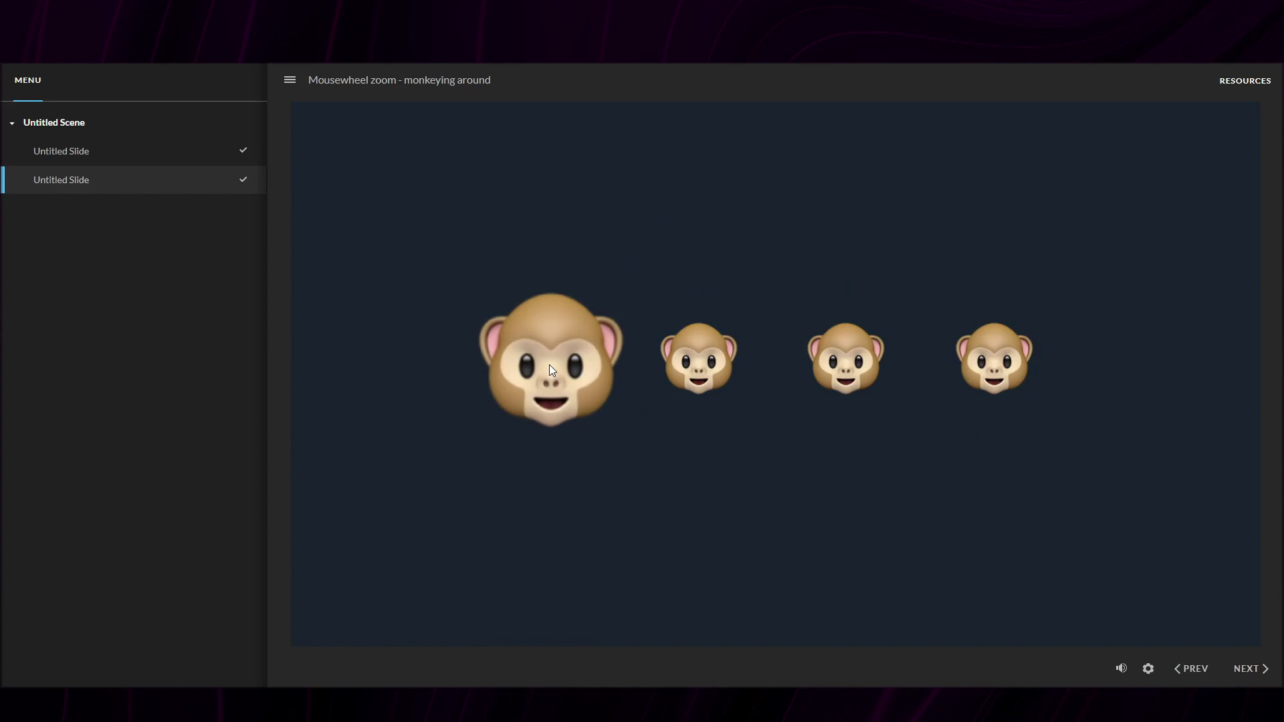
pyautogui.scroll(8, 540, 384)
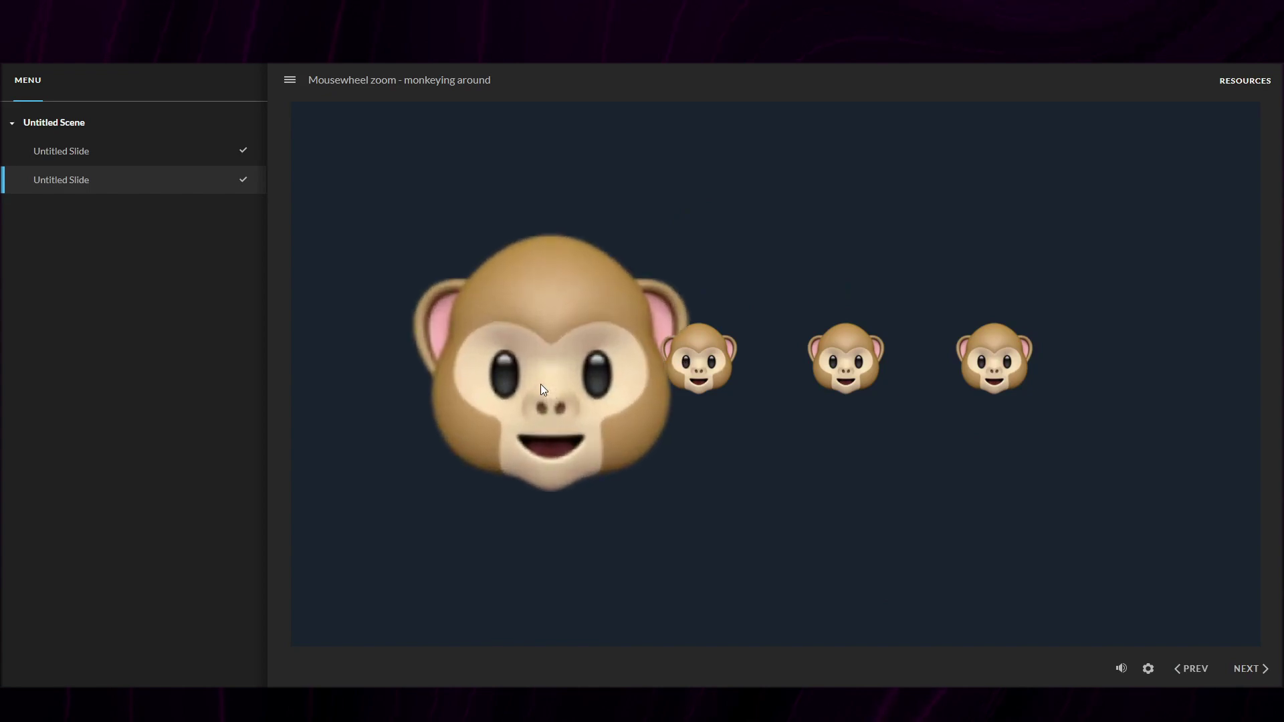
pyautogui.scroll(-6, 540, 384)
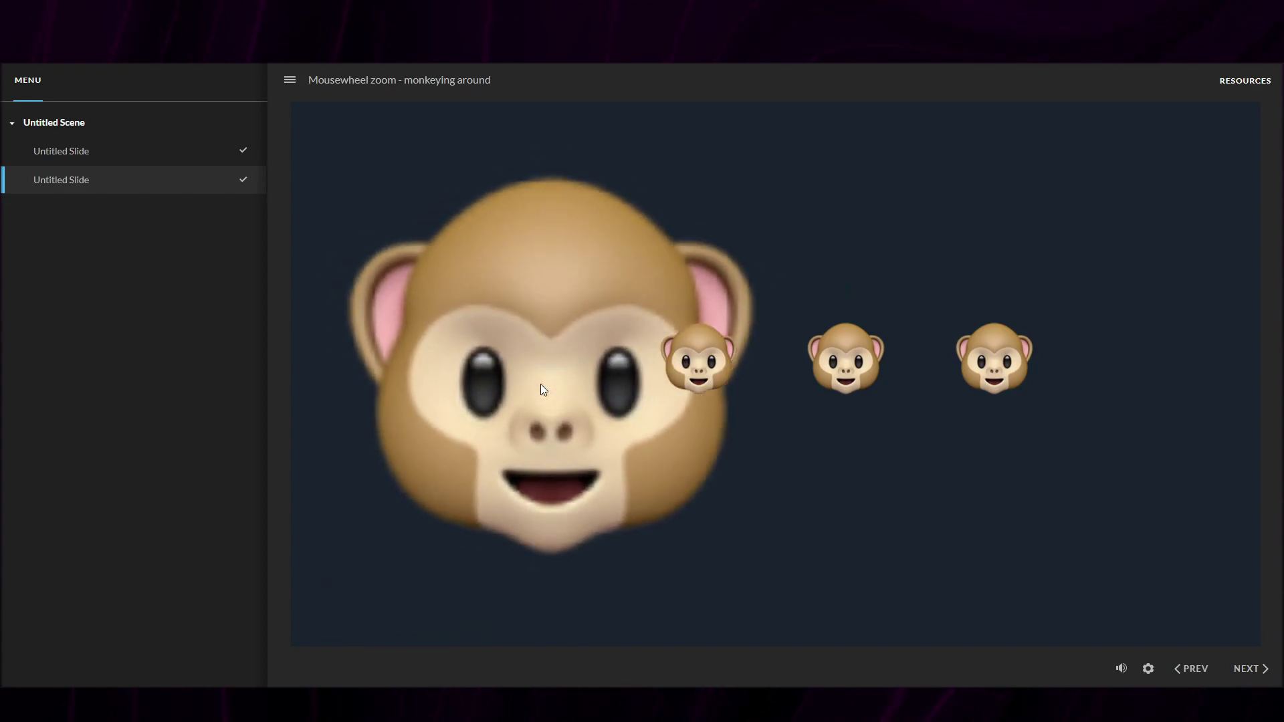
pyautogui.scroll(-4, 541, 384)
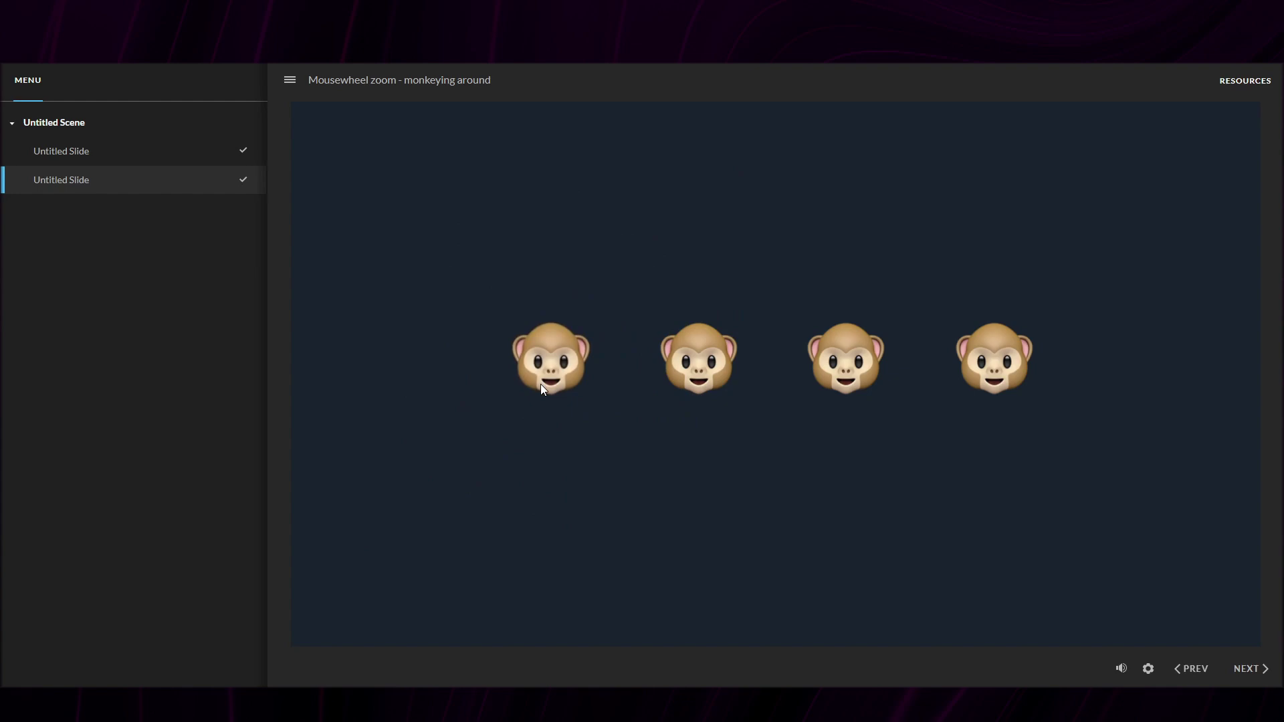
pyautogui.scroll(4, 540, 384)
pyautogui.scroll(6, 540, 384)
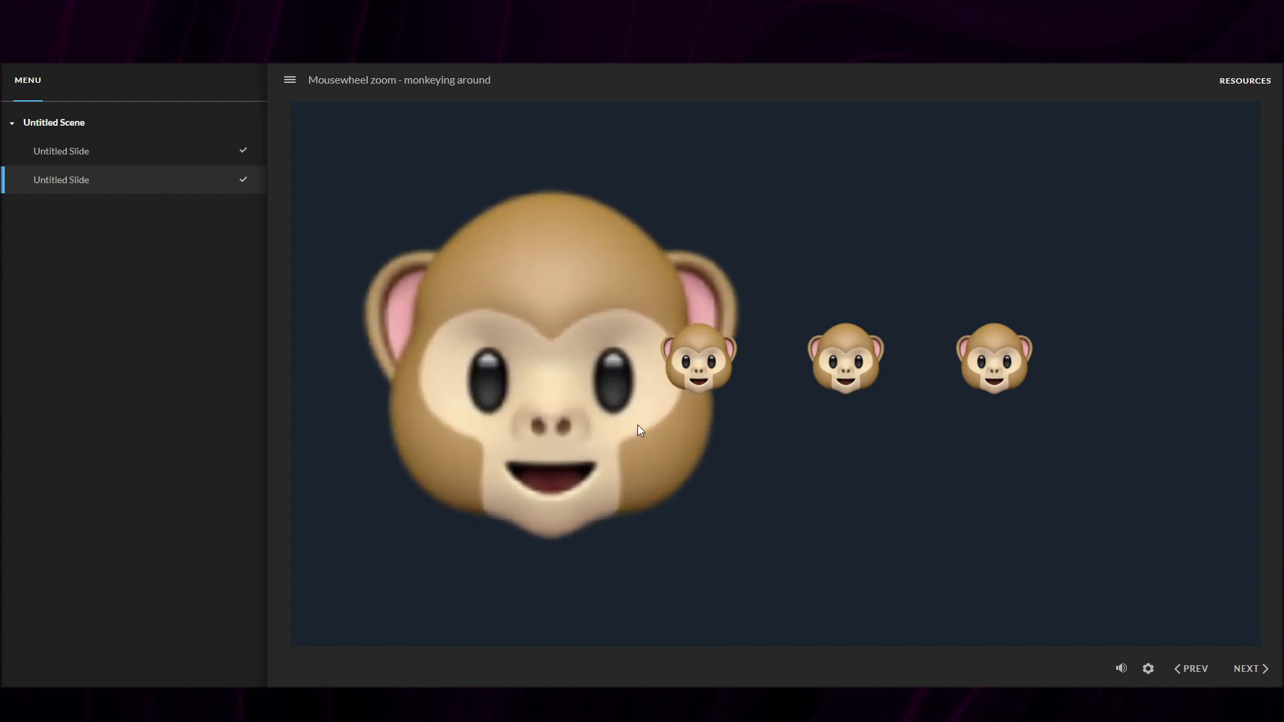
pyautogui.scroll(-6, 651, 445)
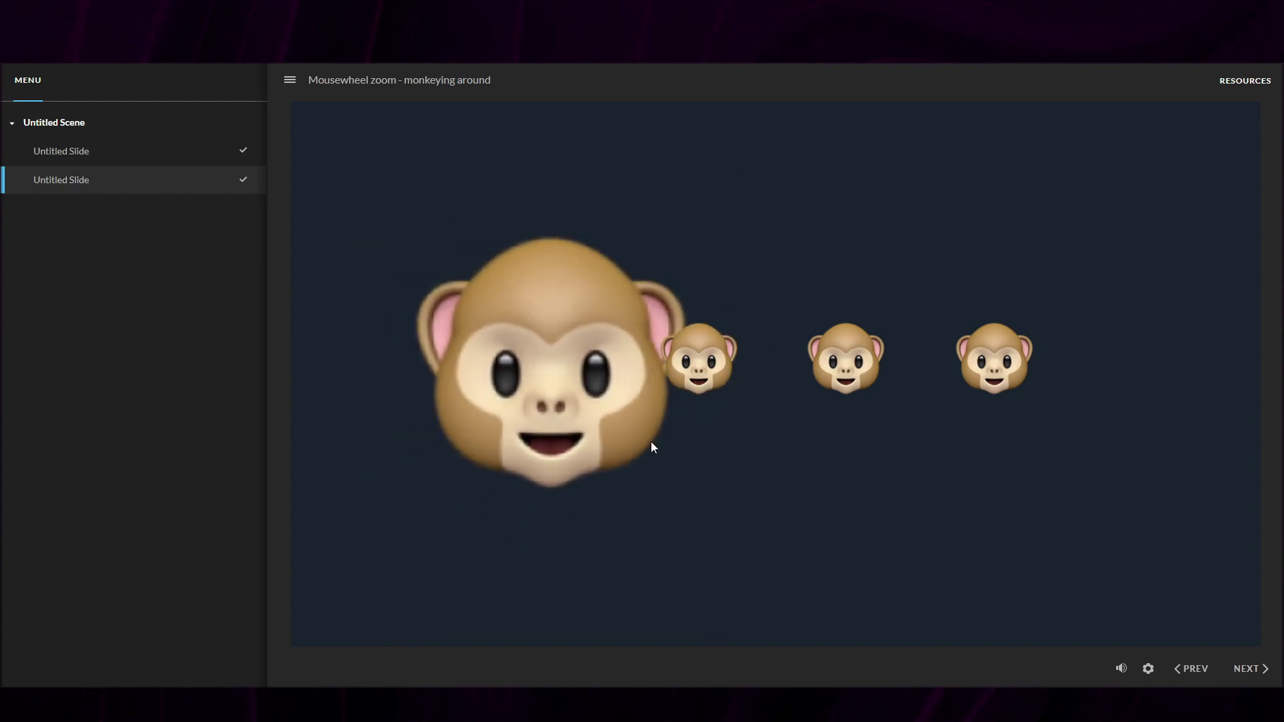
pyautogui.scroll(-4, 597, 395)
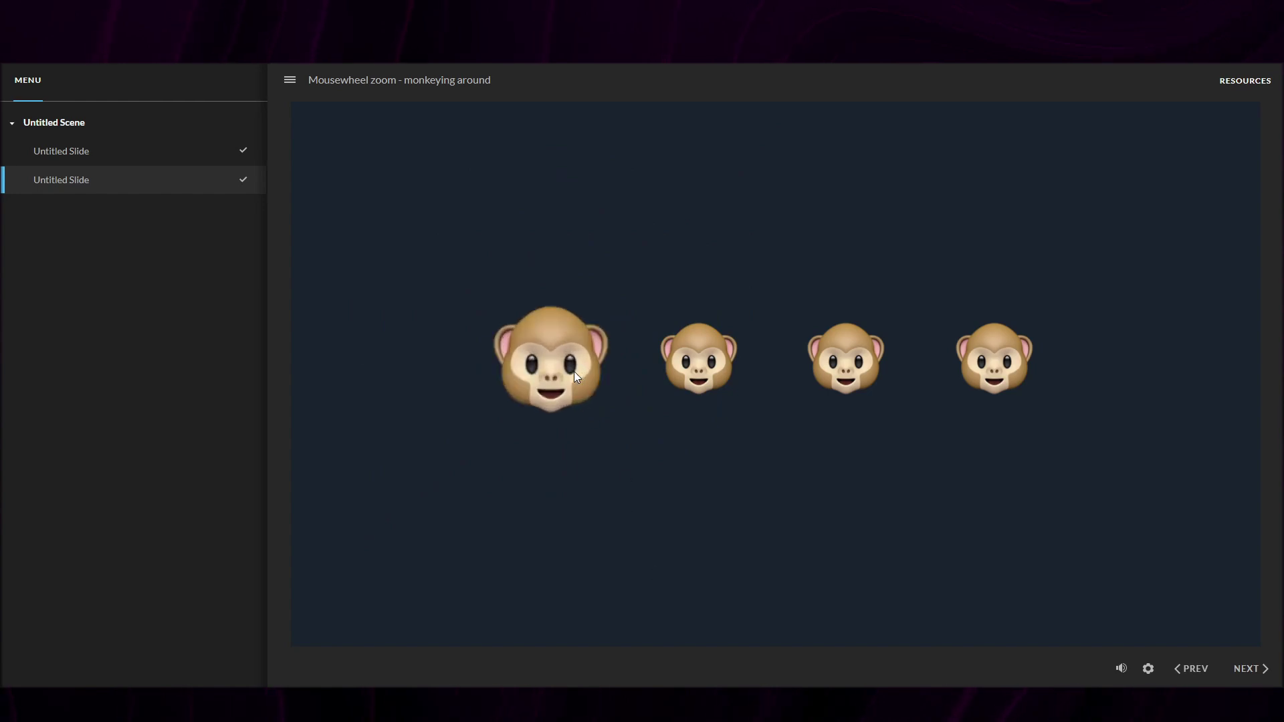
pyautogui.scroll(5, 573, 374)
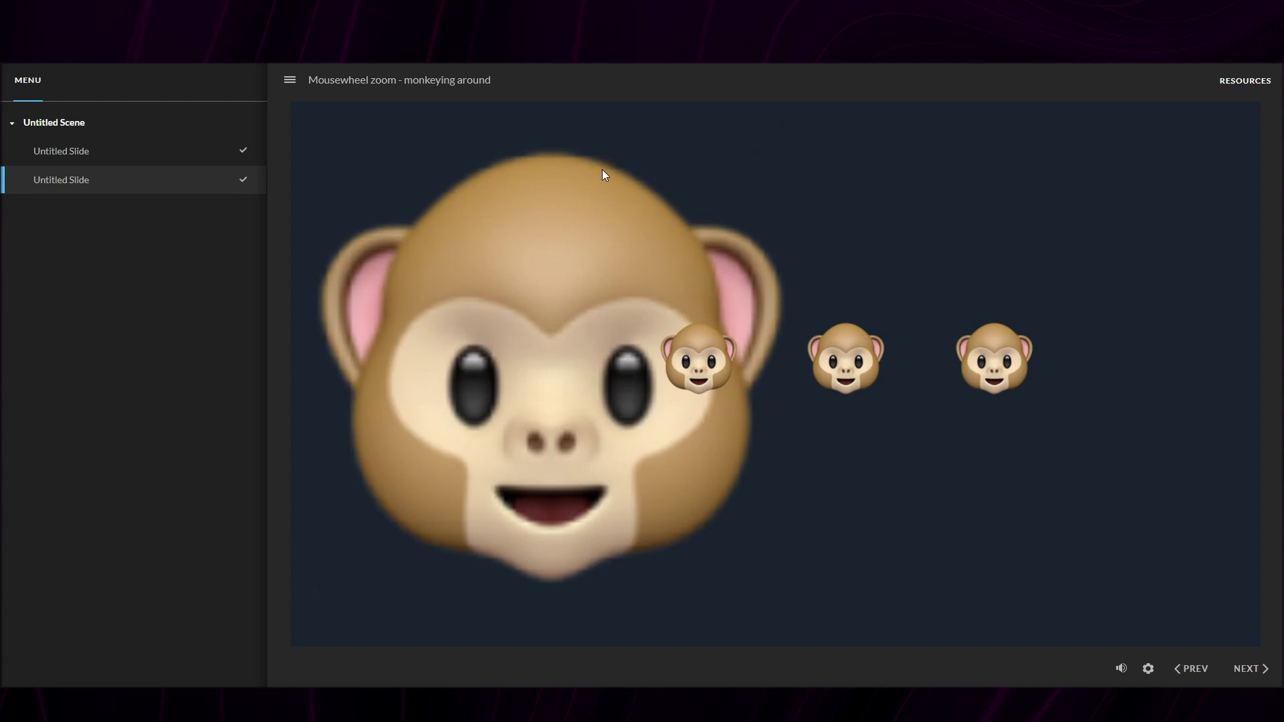
pyautogui.scroll(-2, 602, 170)
pyautogui.scroll(-5, 590, 175)
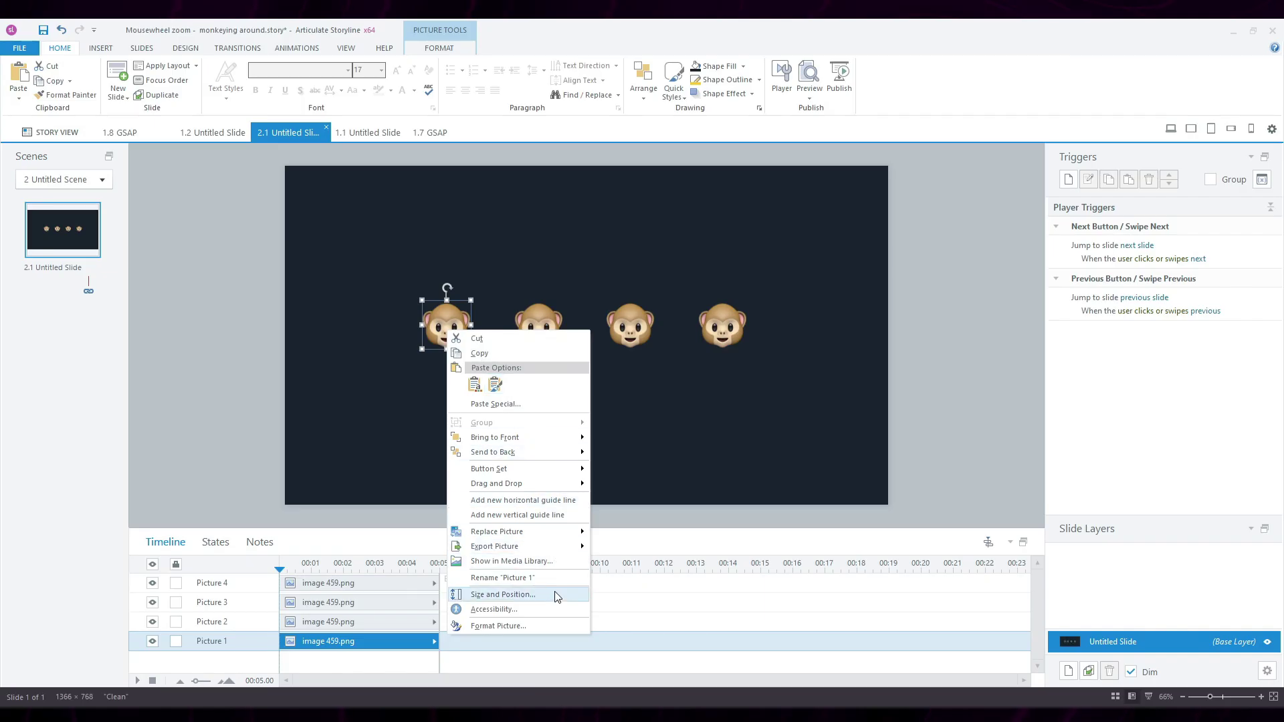
# In Picture 1's Size and Position Accessibility settings, select the 'monkey' alternative text.
pyautogui.click(493, 609)
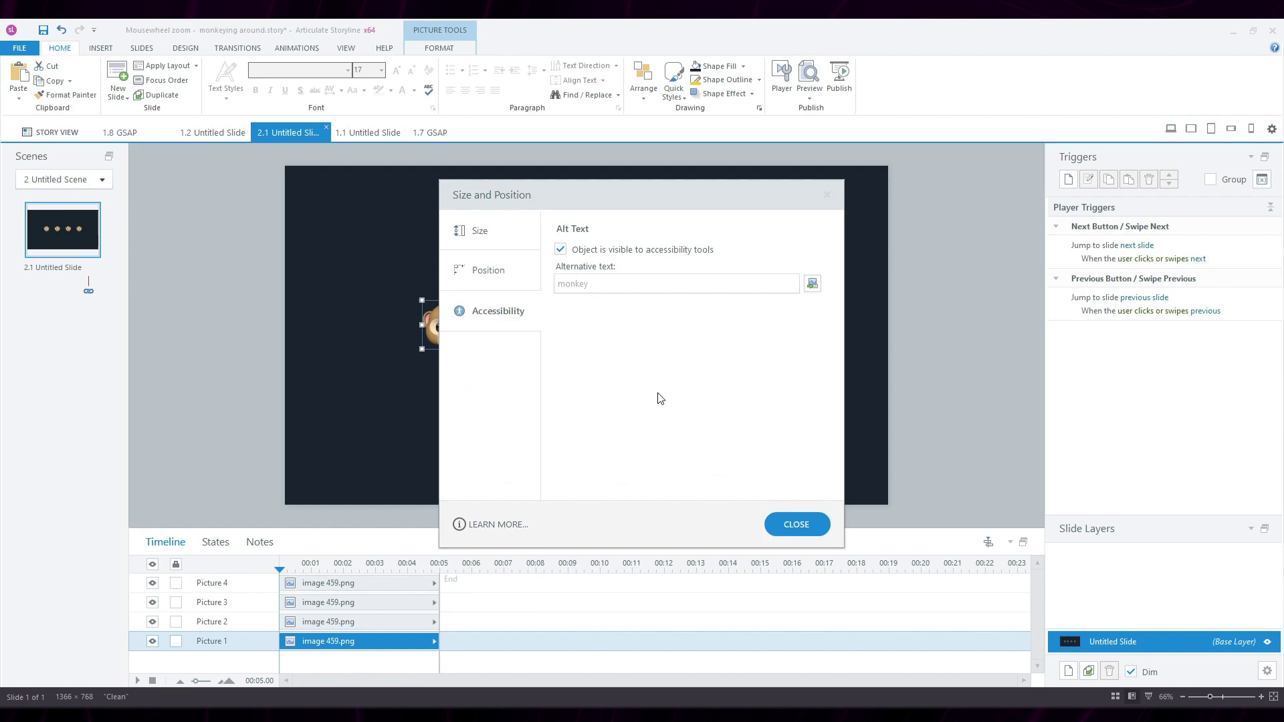
pyautogui.doubleClick(665, 286)
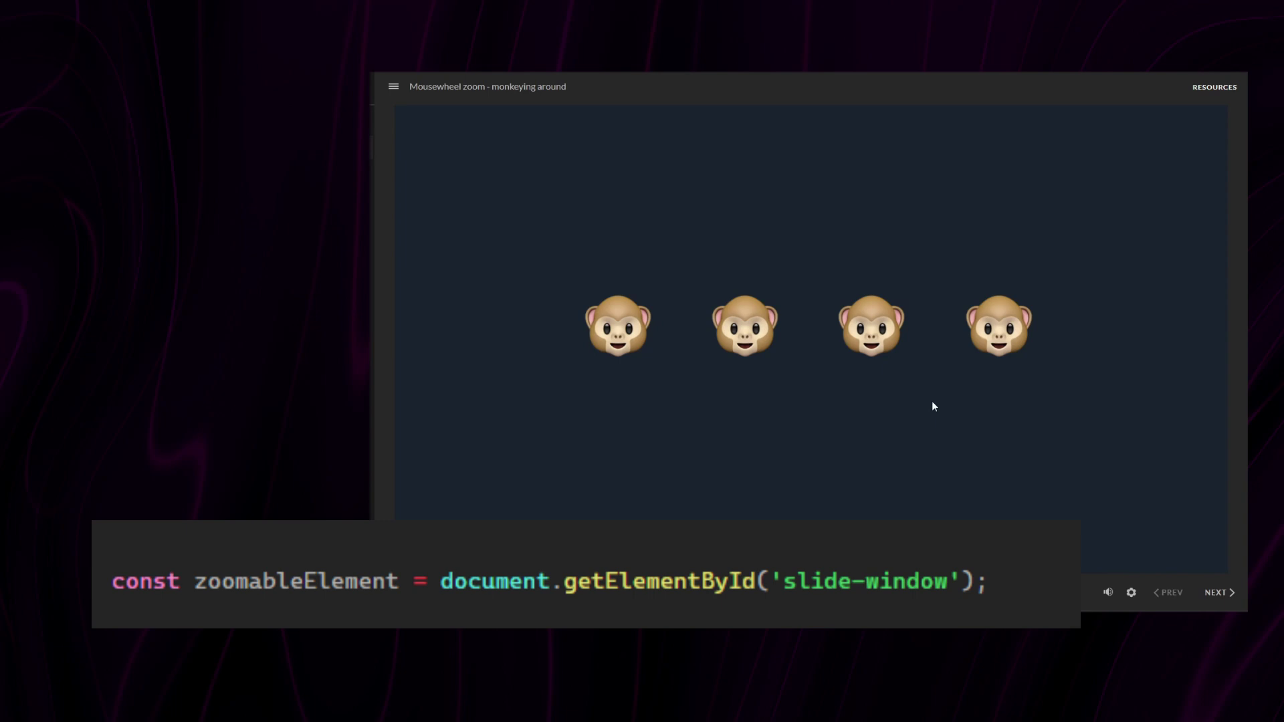
pyautogui.scroll(5, 747, 426)
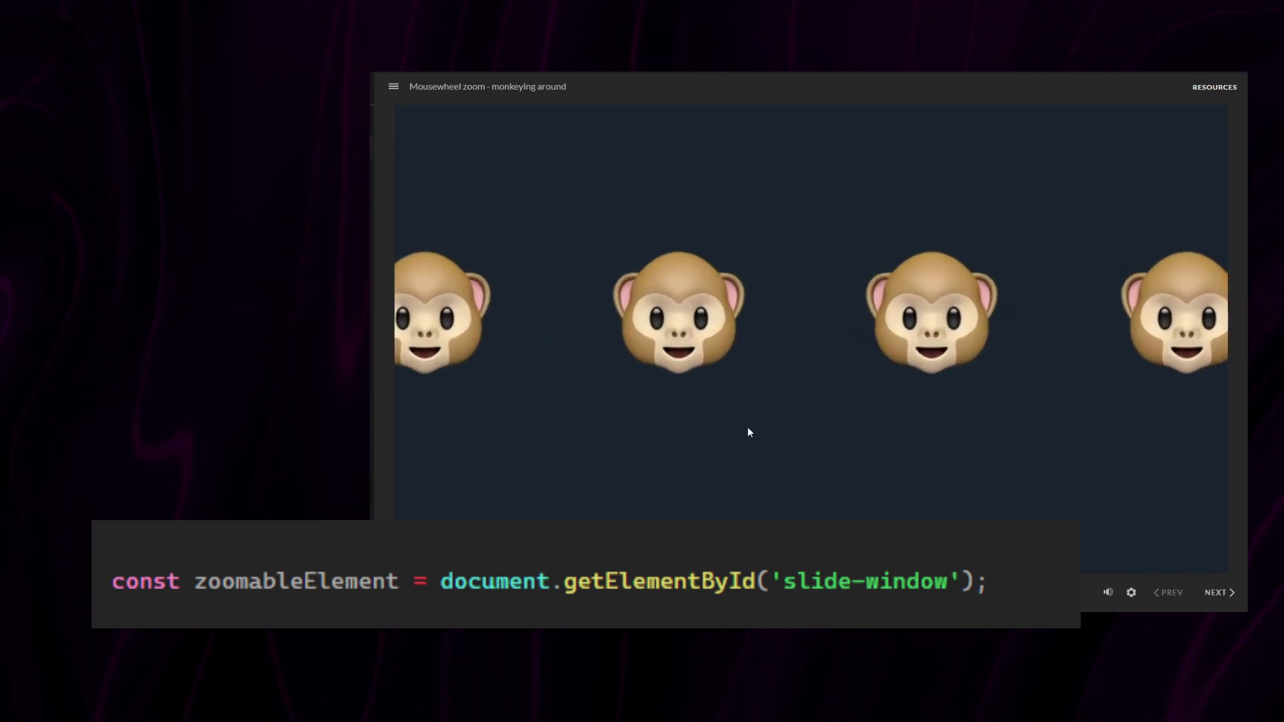
pyautogui.scroll(-3, 747, 427)
pyautogui.scroll(-2, 747, 432)
pyautogui.scroll(5, 784, 439)
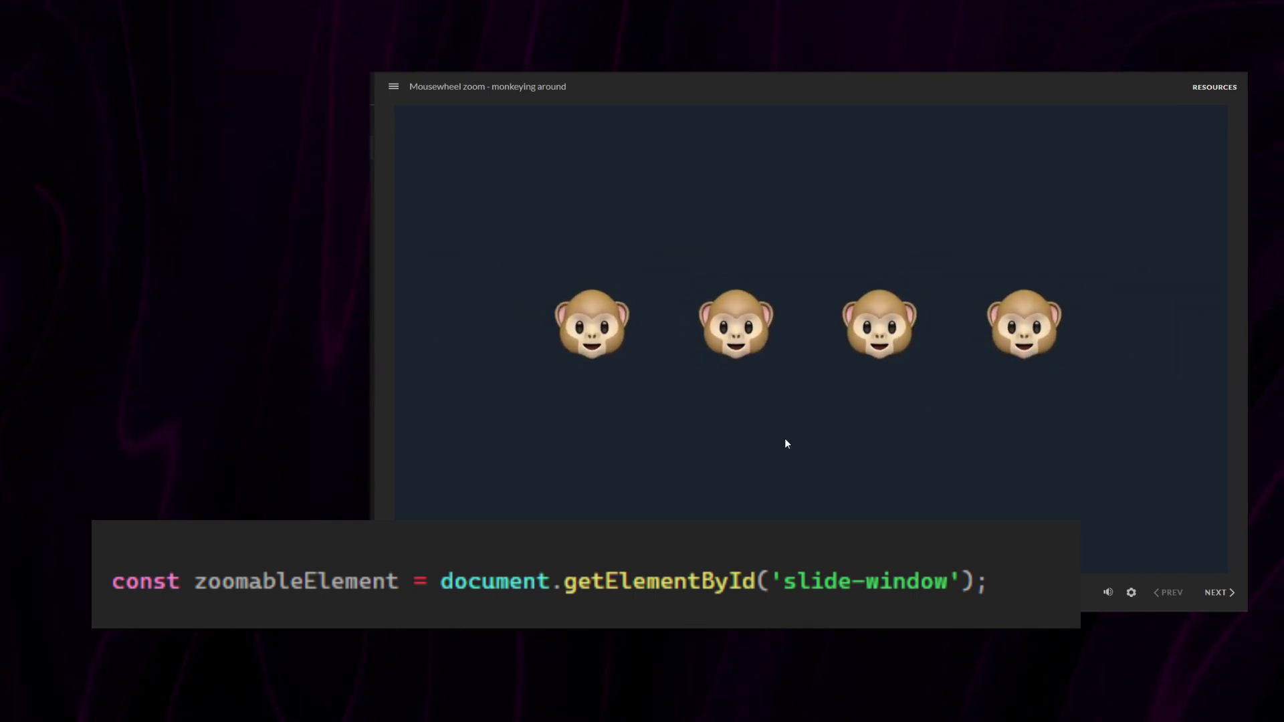
pyautogui.scroll(-4, 780, 436)
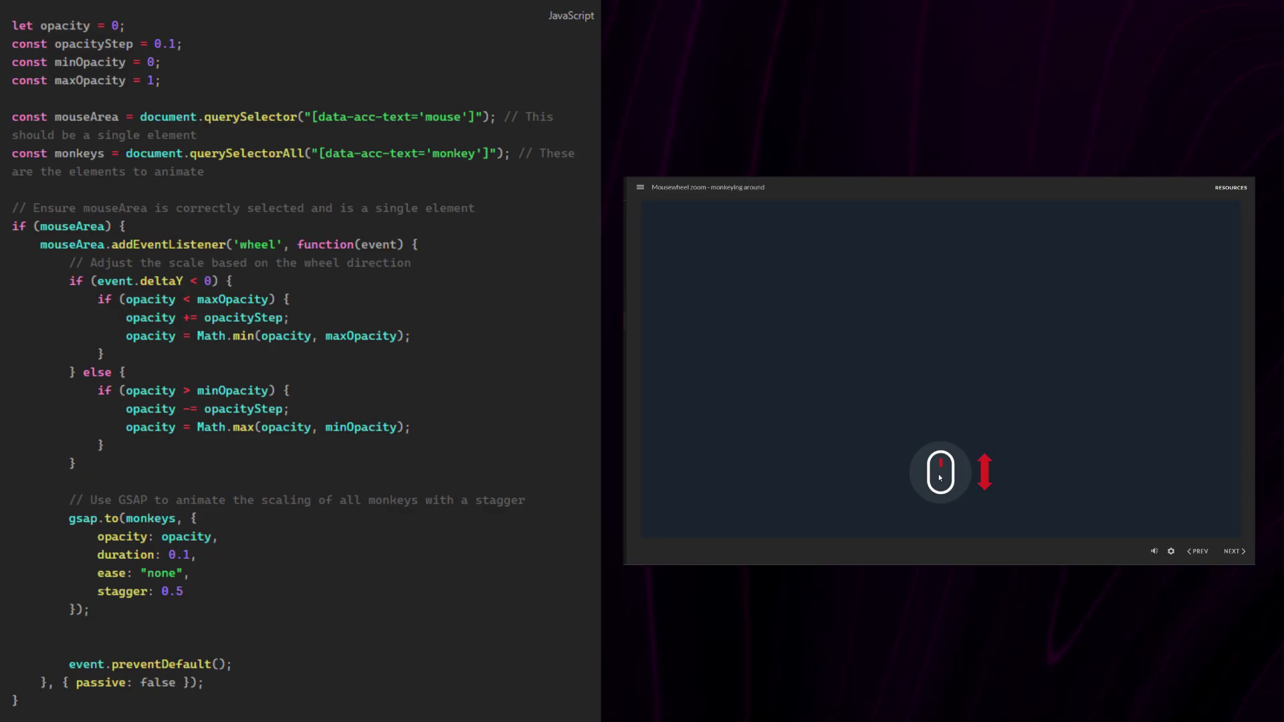
# Scroll over the mouse icon to fade, rotate and shift the monkeys by xPercent with a stagger.
pyautogui.scroll(2, 939, 478)
pyautogui.scroll(-3, 939, 478)
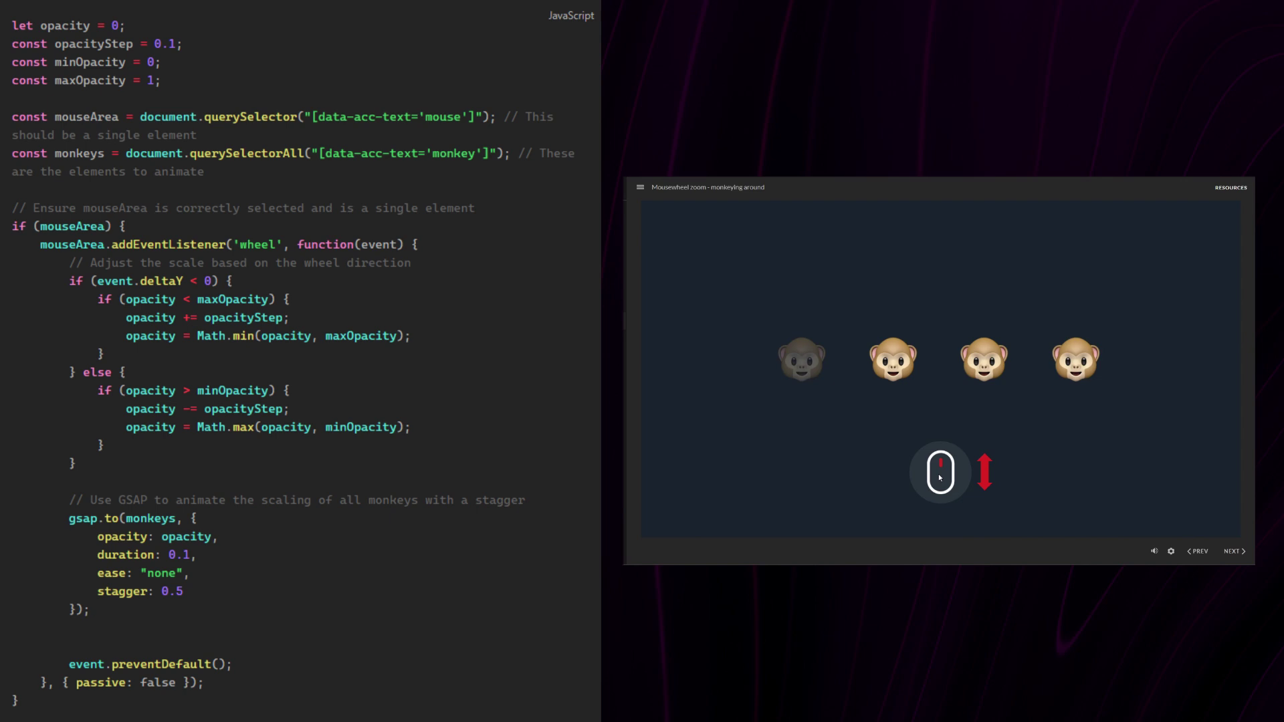
pyautogui.scroll(2, 939, 478)
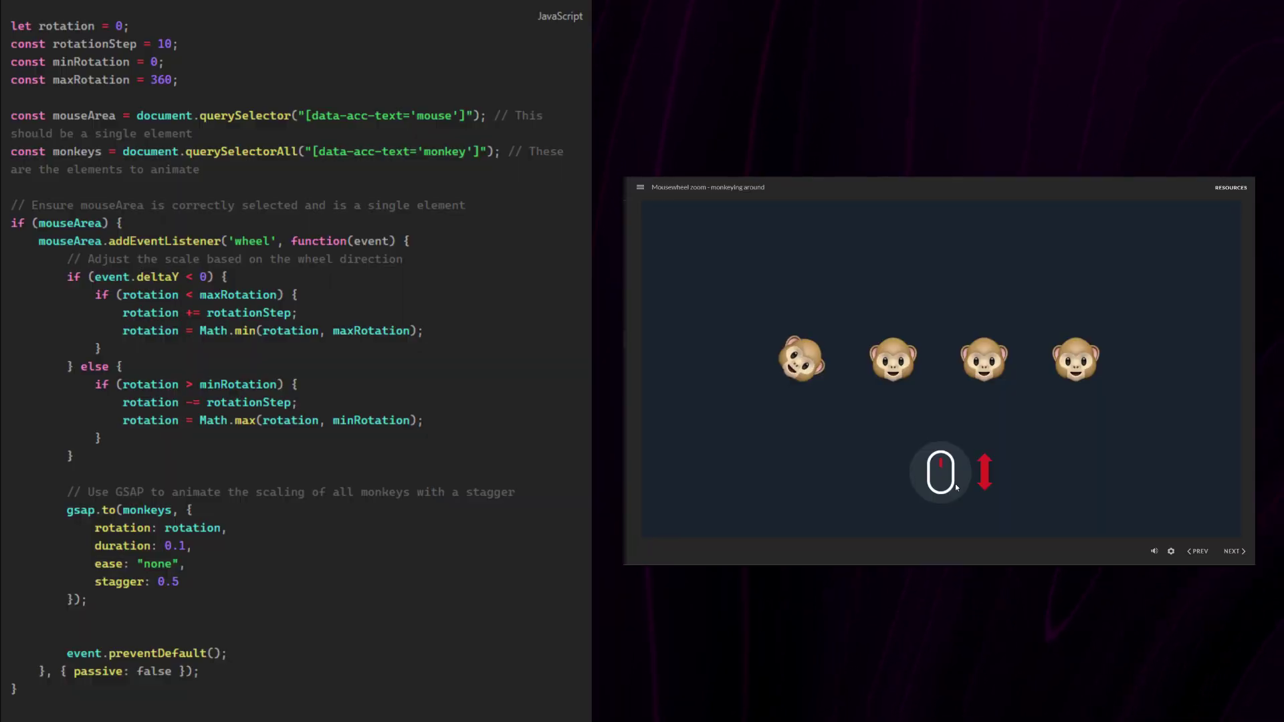
pyautogui.scroll(5, 956, 488)
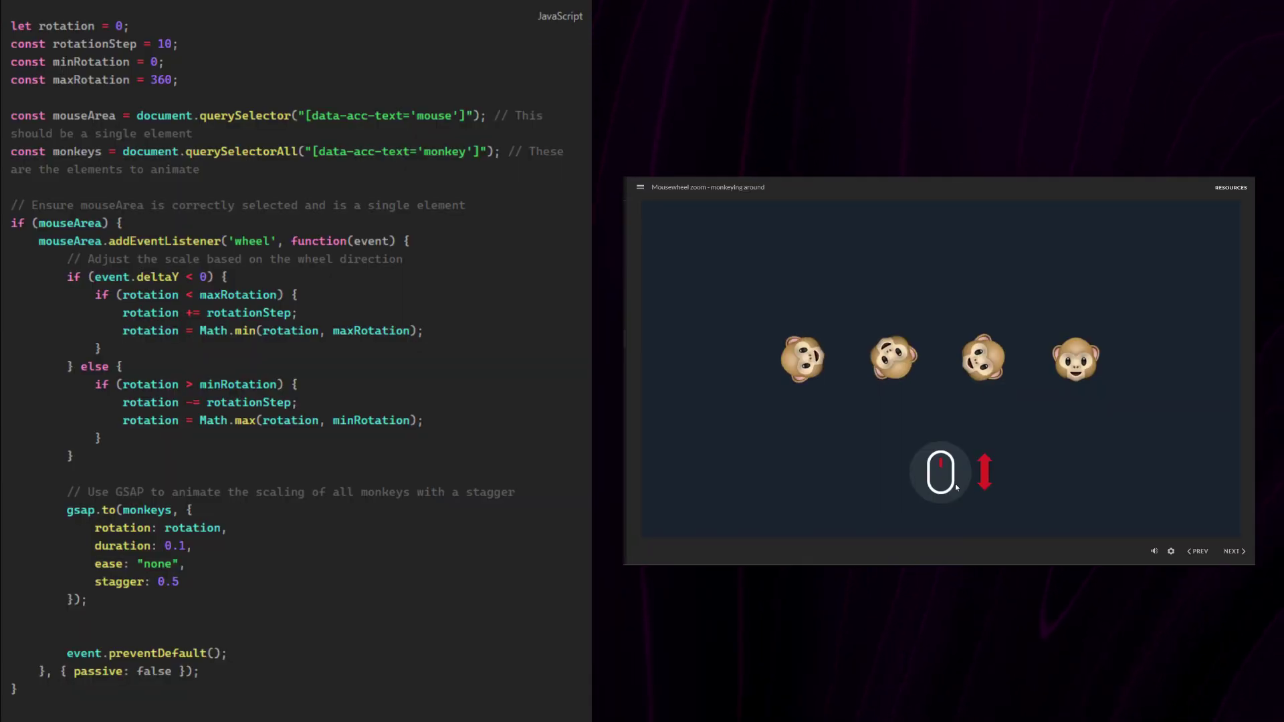
pyautogui.scroll(5, 956, 488)
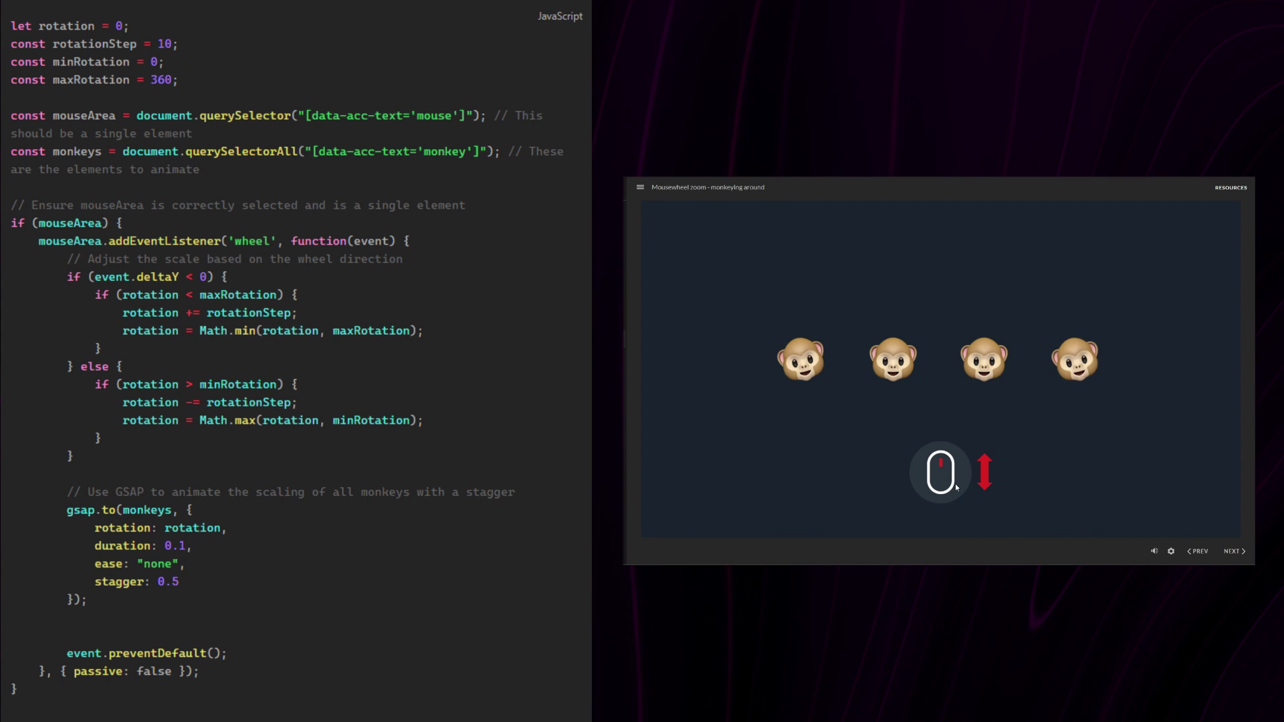
pyautogui.scroll(3, 956, 488)
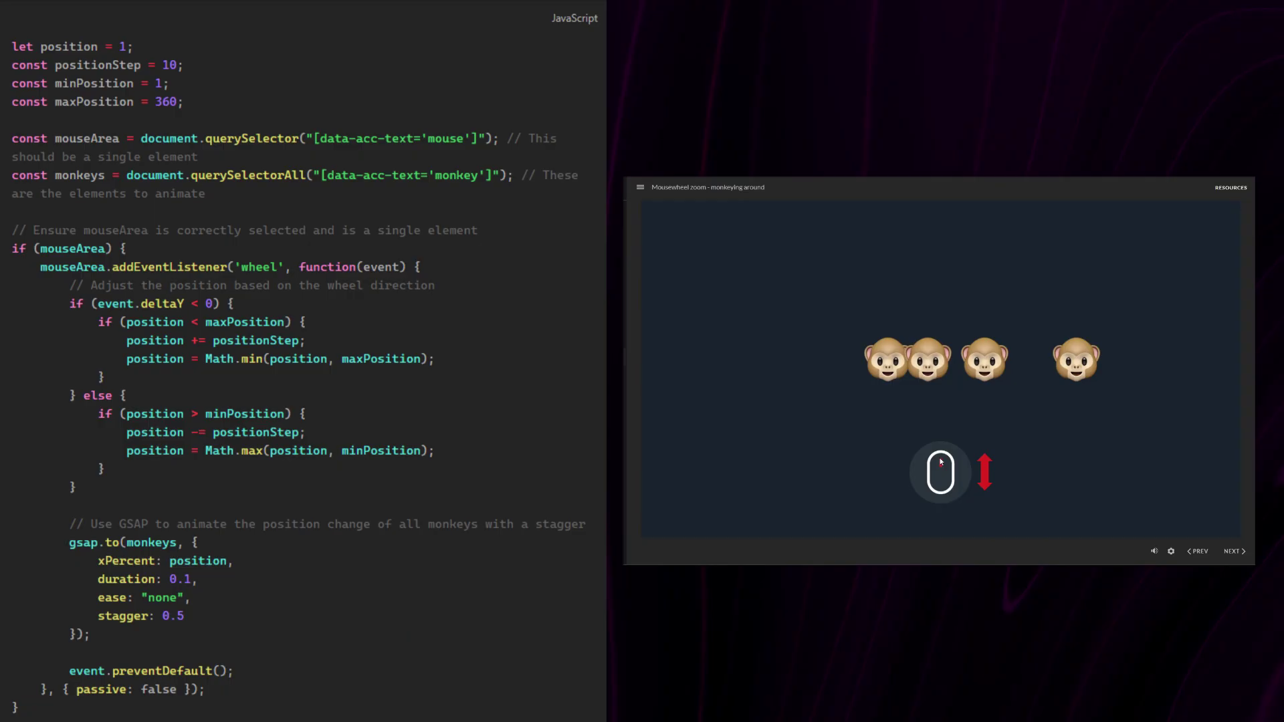
pyautogui.scroll(3, 942, 461)
pyautogui.scroll(-5, 942, 461)
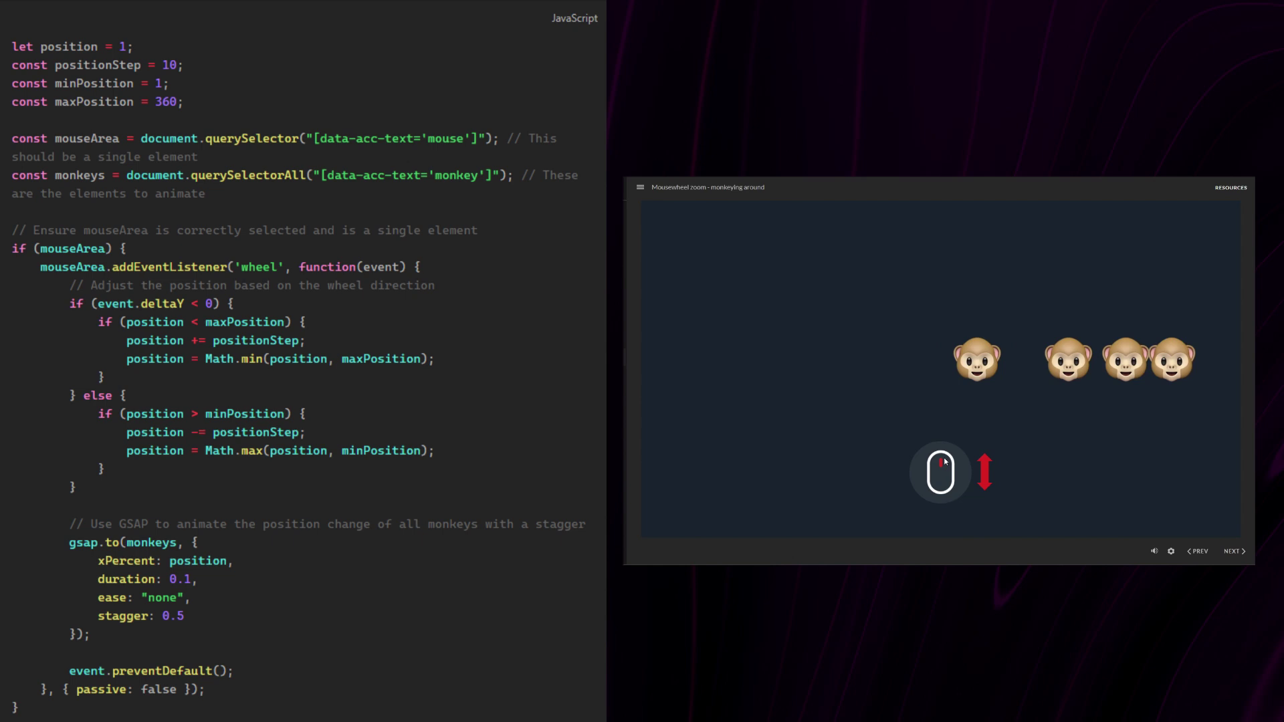
pyautogui.scroll(-10, 945, 462)
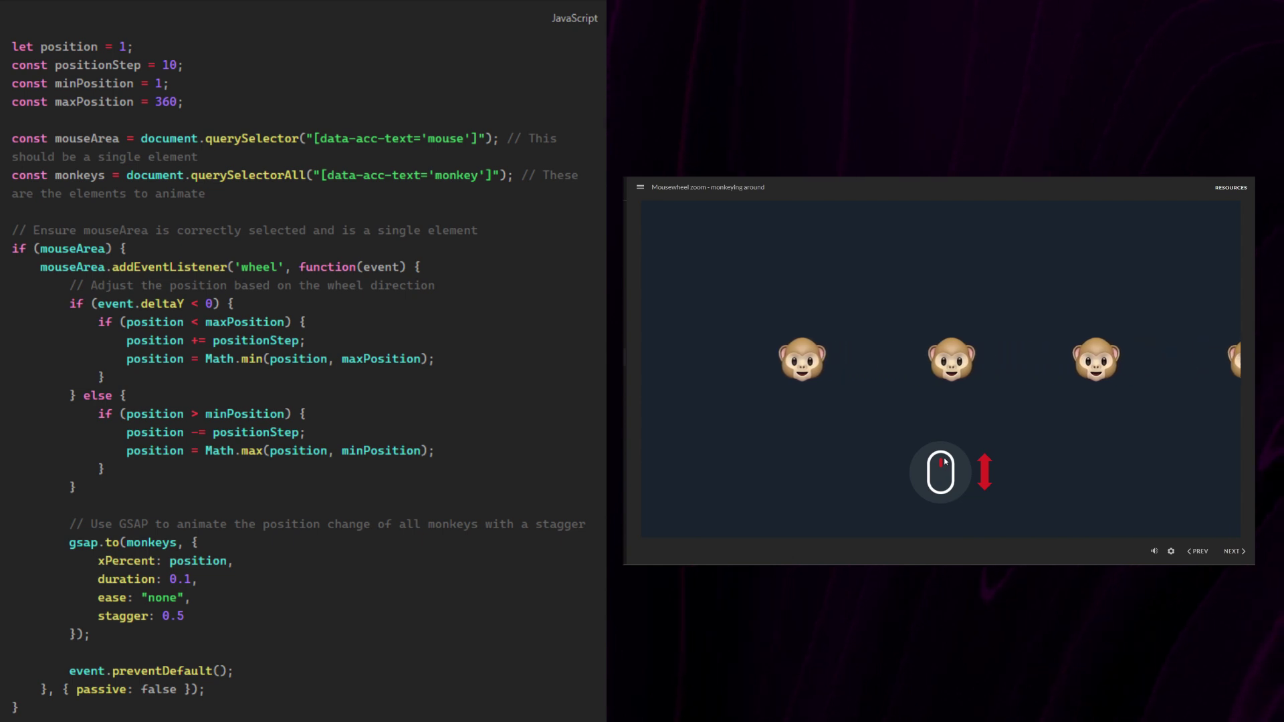
# Scroll over the mouse icon until only one monkey stays fully visible, one dimmed, two gone.
pyautogui.scroll(5, 944, 462)
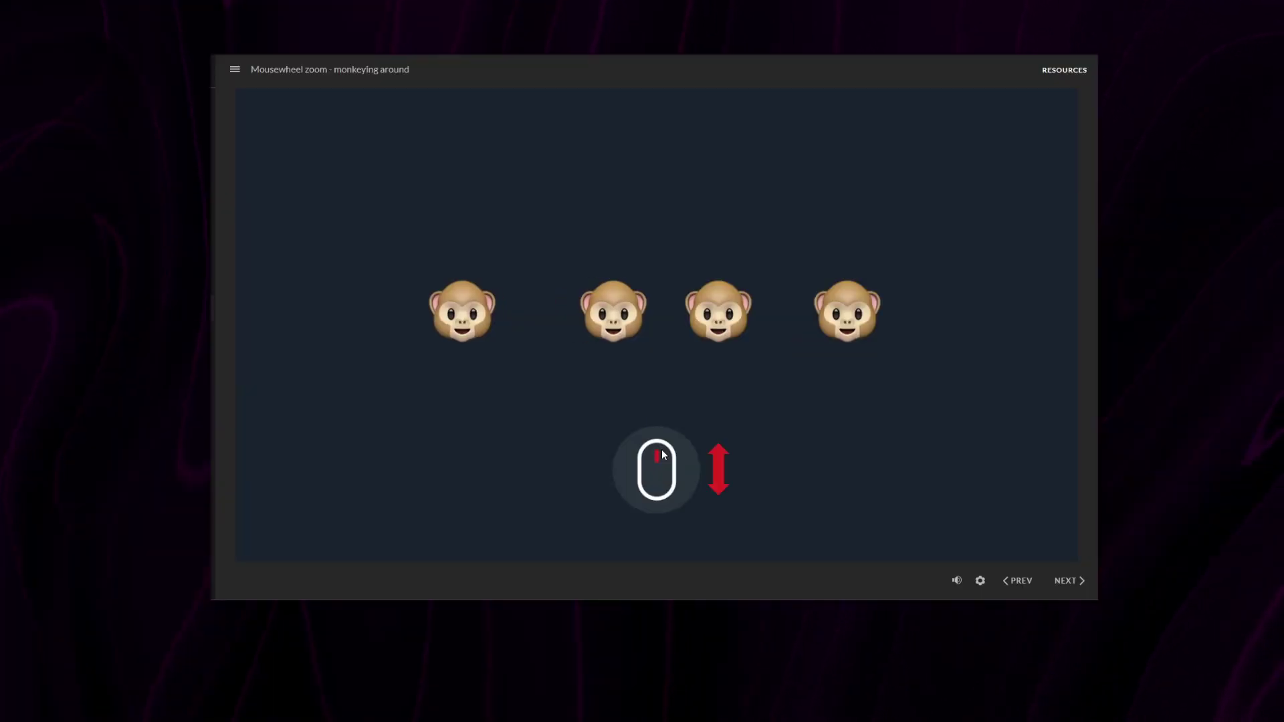
pyautogui.scroll(-10, 662, 455)
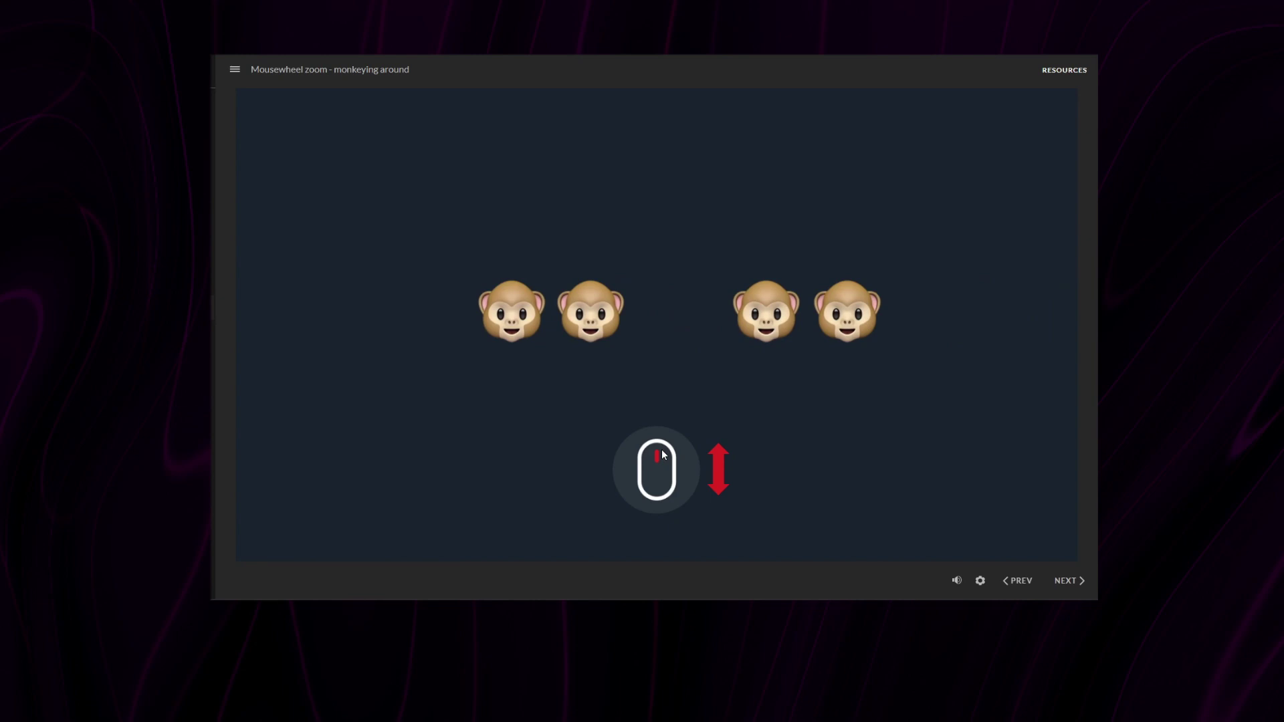
pyautogui.scroll(5, 662, 455)
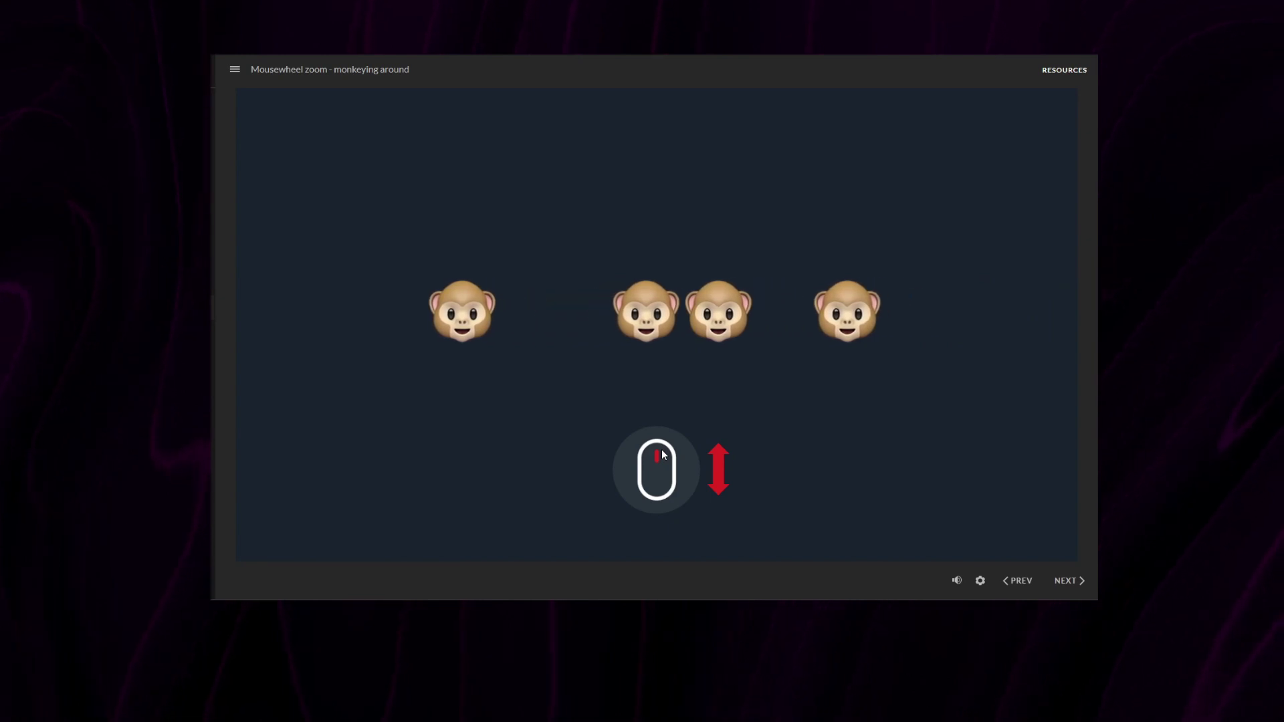
pyautogui.scroll(-10, 676, 486)
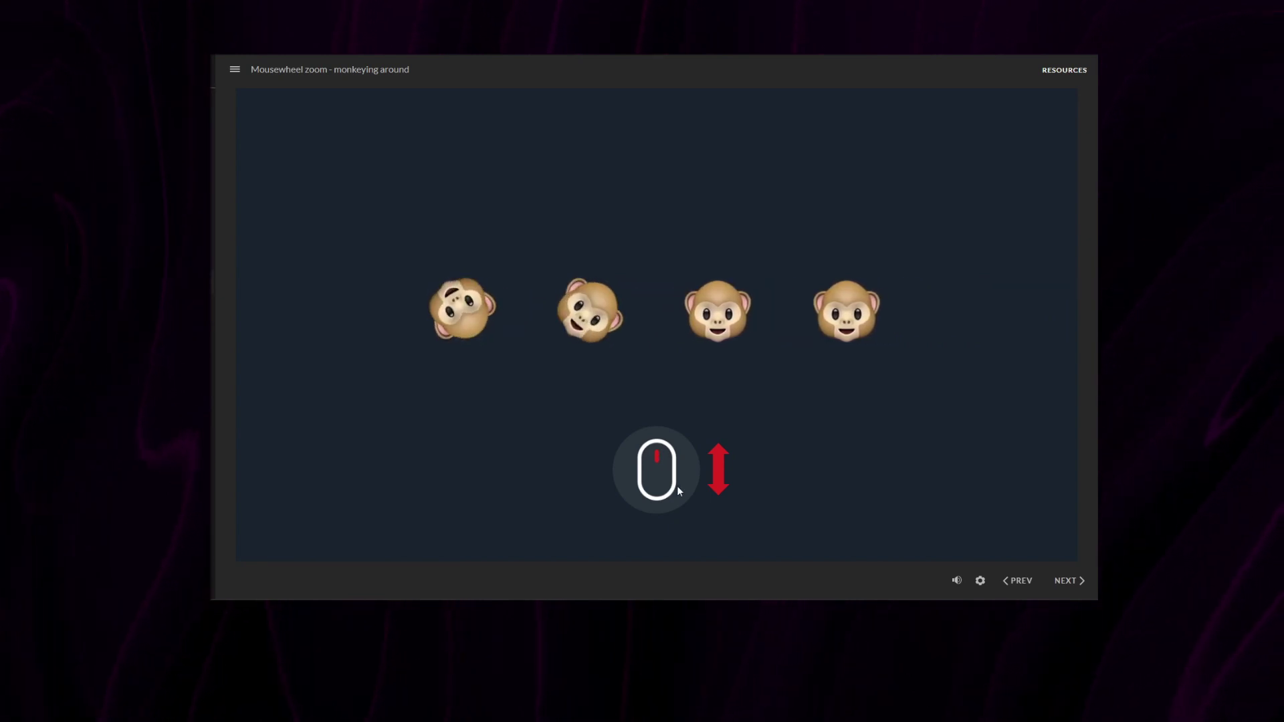
pyautogui.scroll(-10, 677, 485)
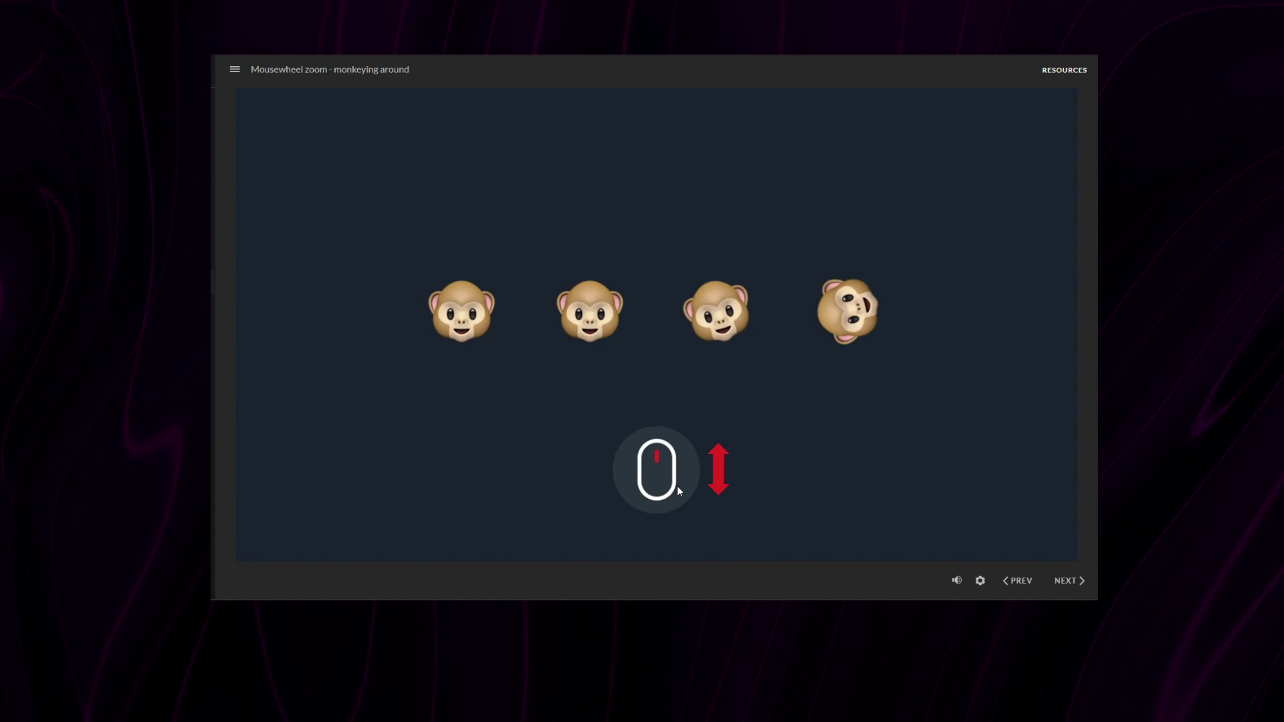
pyautogui.scroll(-10, 676, 486)
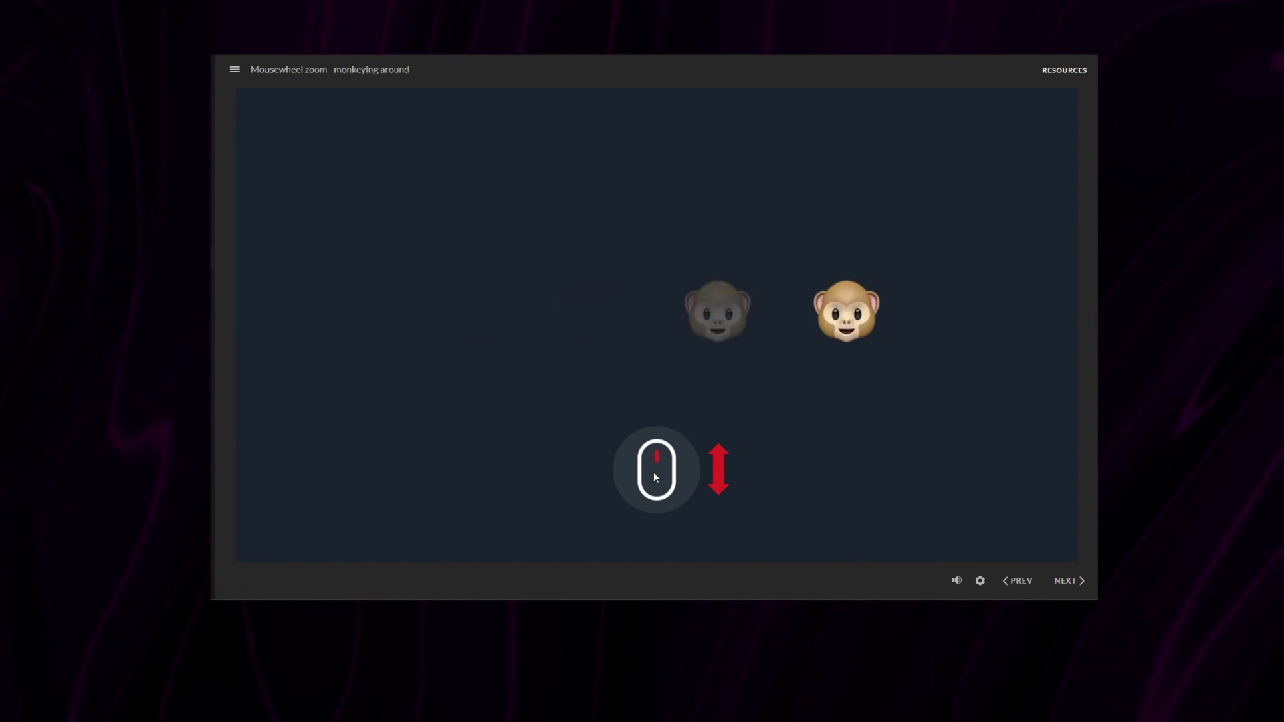
pyautogui.scroll(-3, 655, 476)
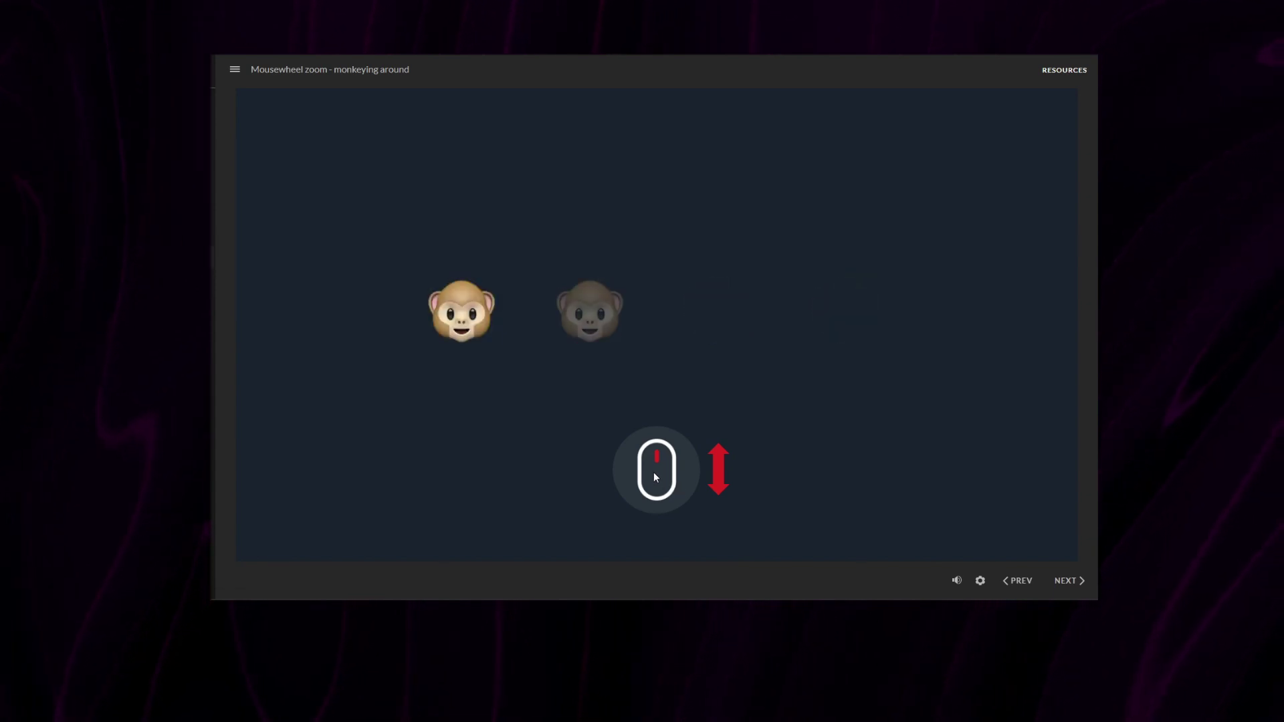